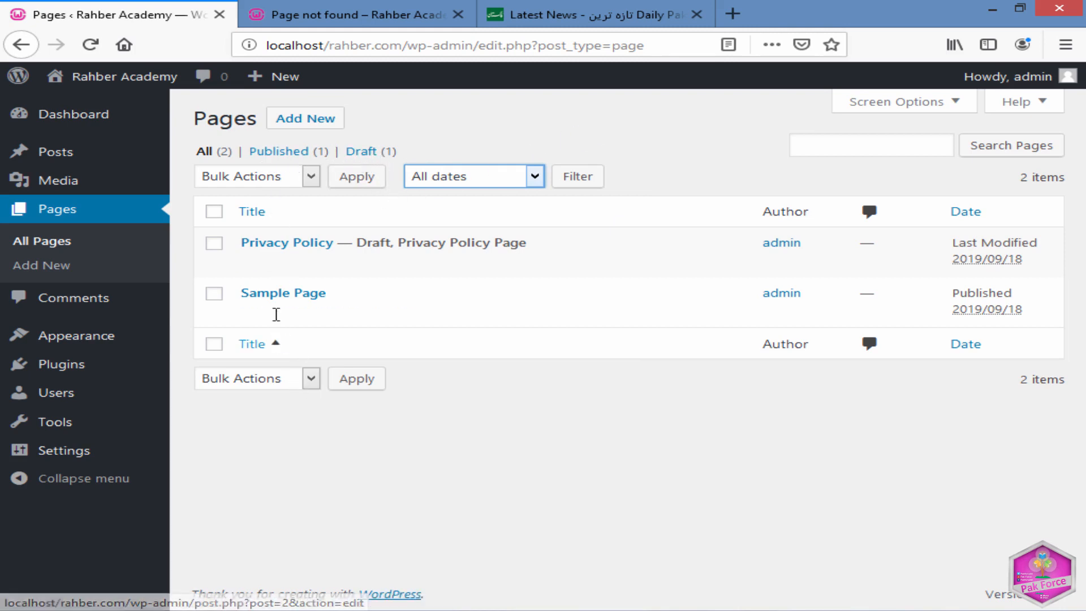
View the published Sample Page in a separate browser tab, read through its text, and return to the Pages list
mouse_move(299, 292)
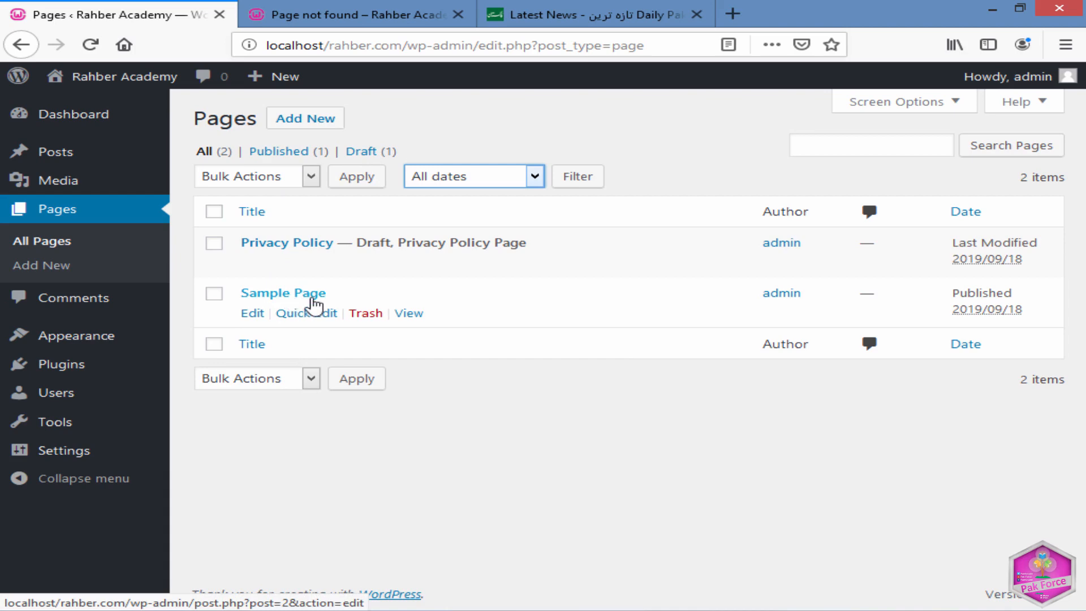
right_click(411, 314)
click(439, 326)
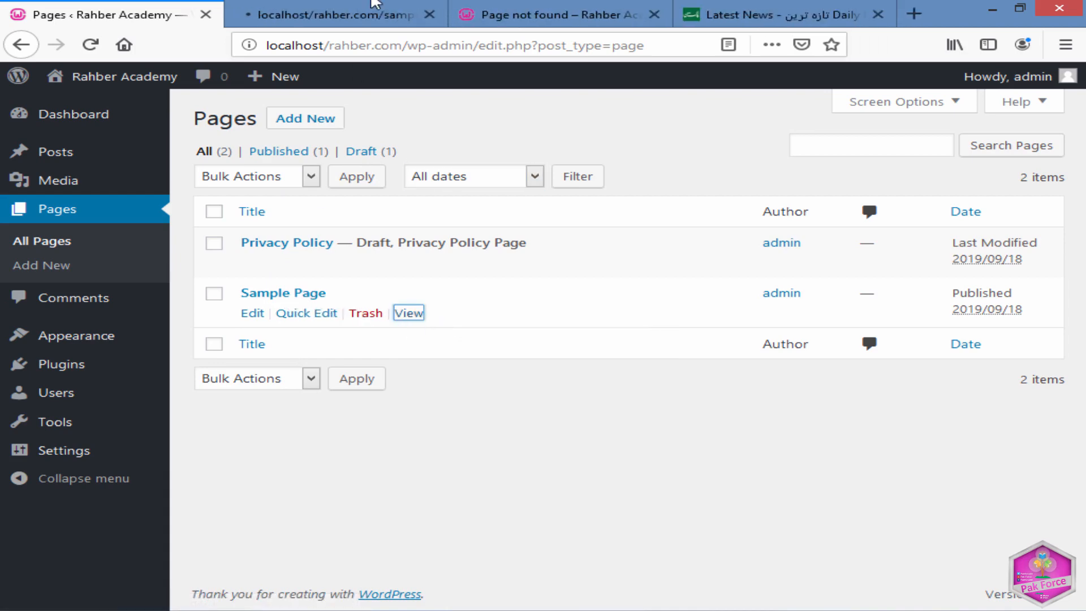
click(376, 12)
scroll(405, 285, down, 3)
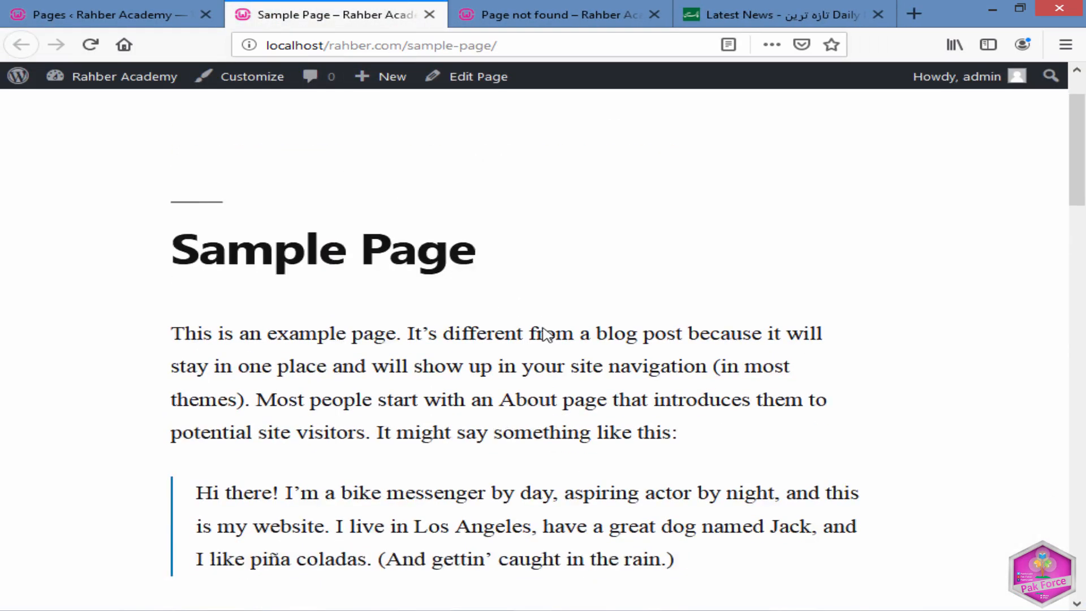
drag(171, 242, 515, 589)
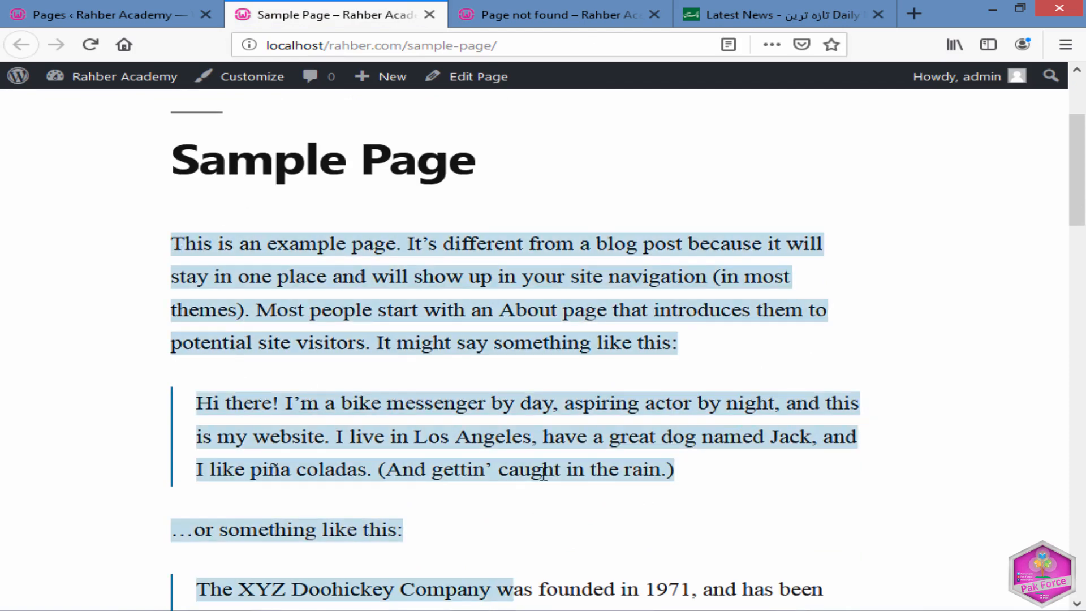
scroll(559, 432, down, 7)
click(58, 24)
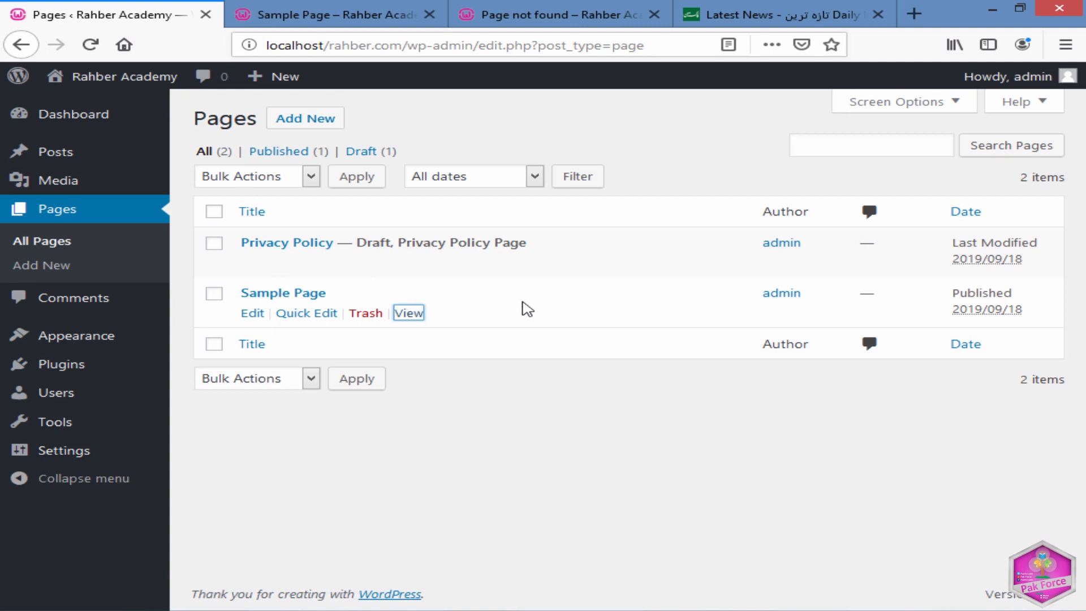
click(305, 121)
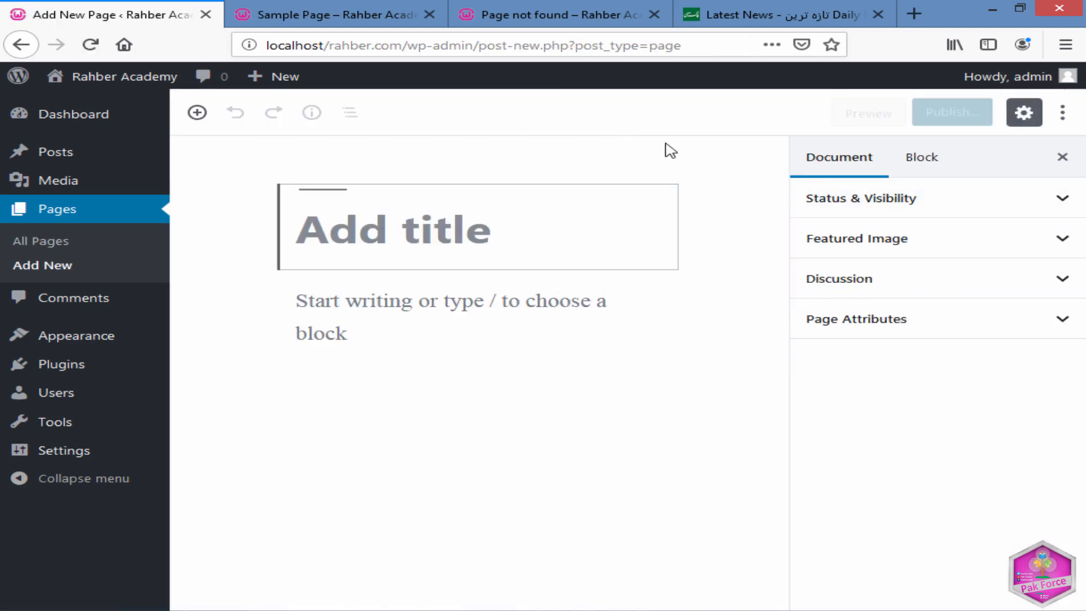
click(500, 302)
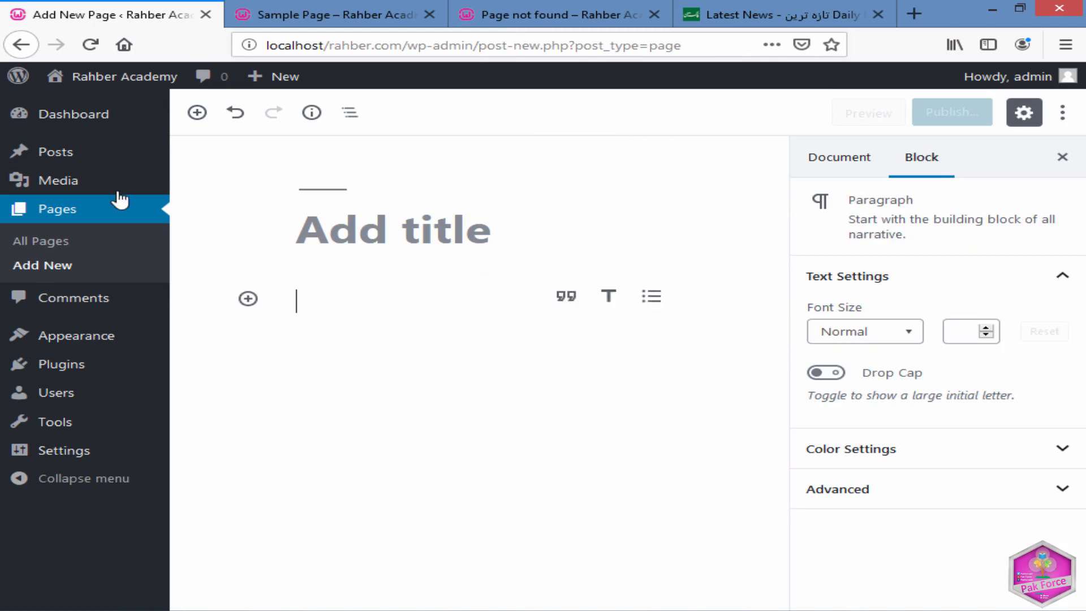
click(21, 45)
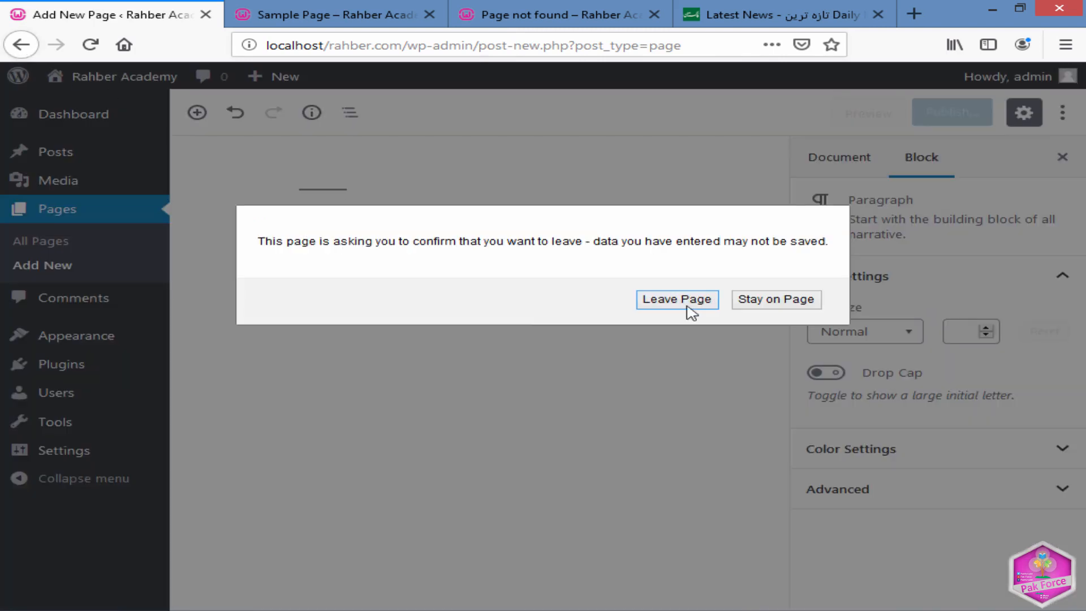
click(687, 307)
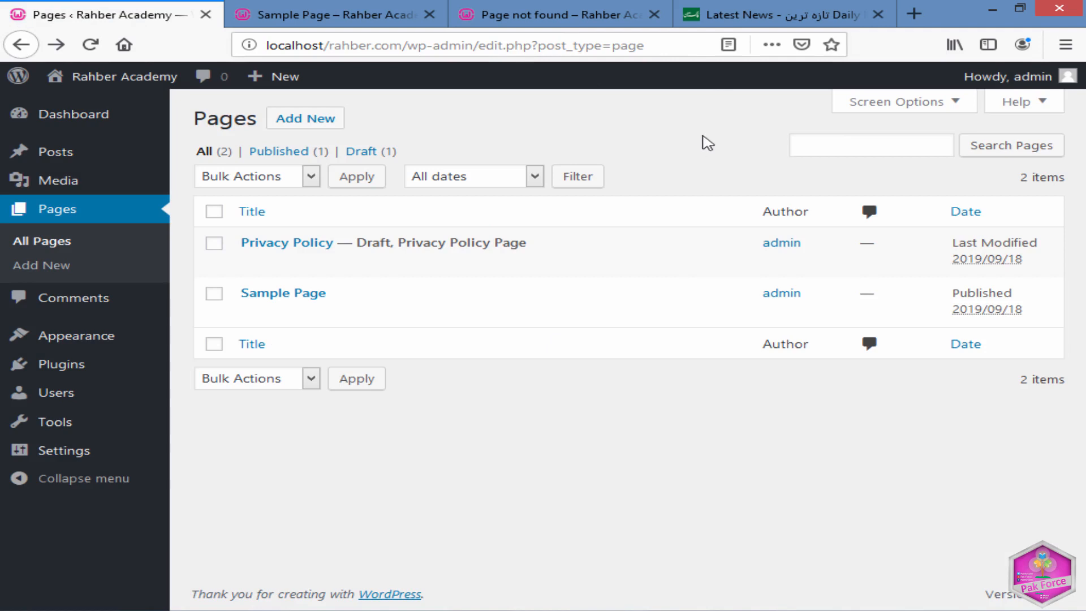
Switch to the Daily Pakistan website and examine the layout and news sections of its home page
click(735, 11)
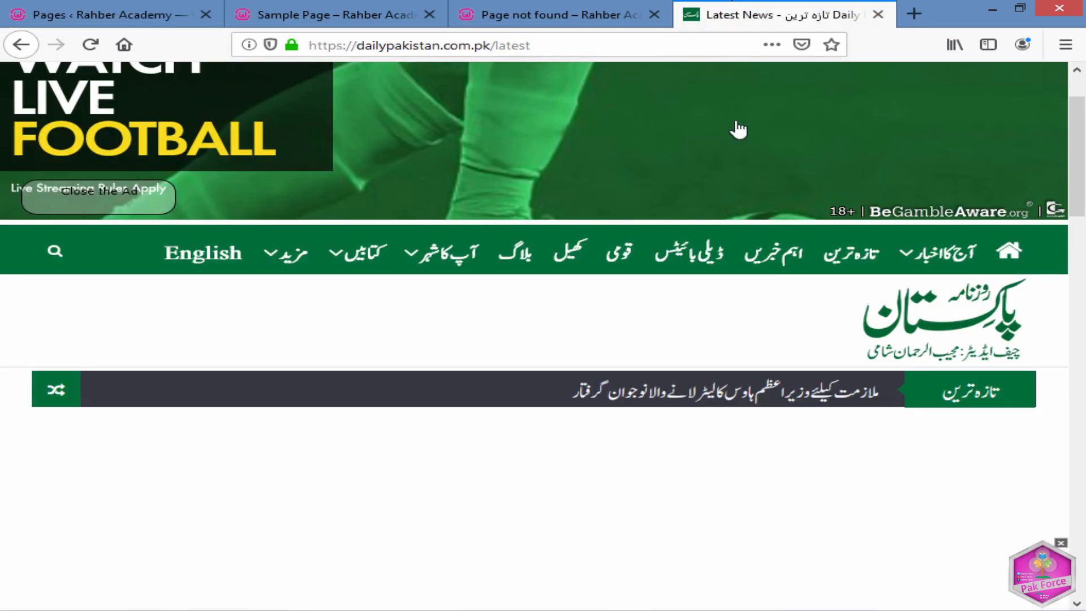
mouse_move(953, 269)
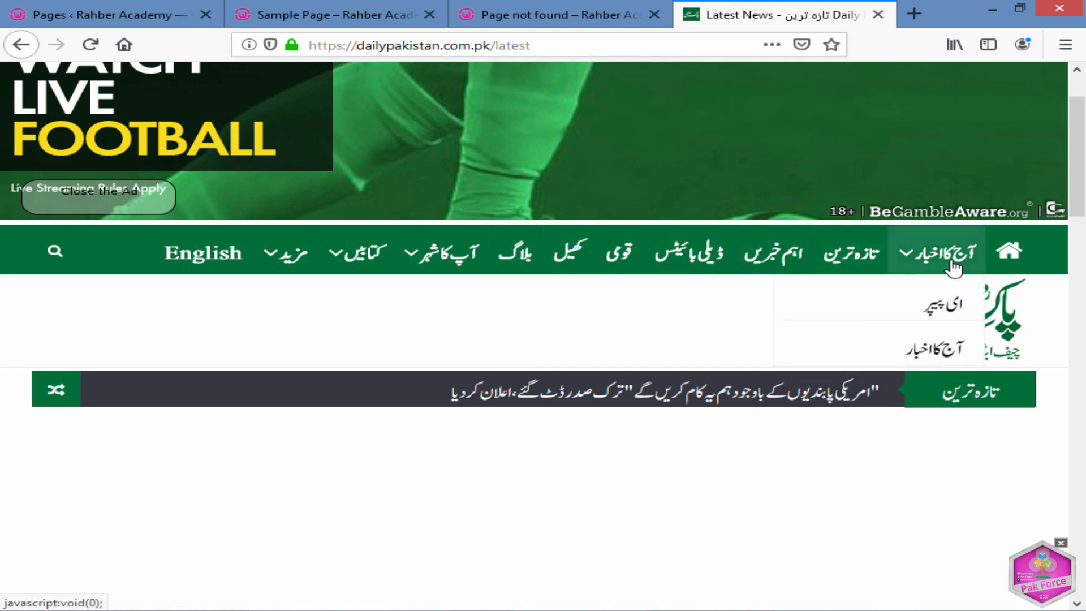
click(1015, 254)
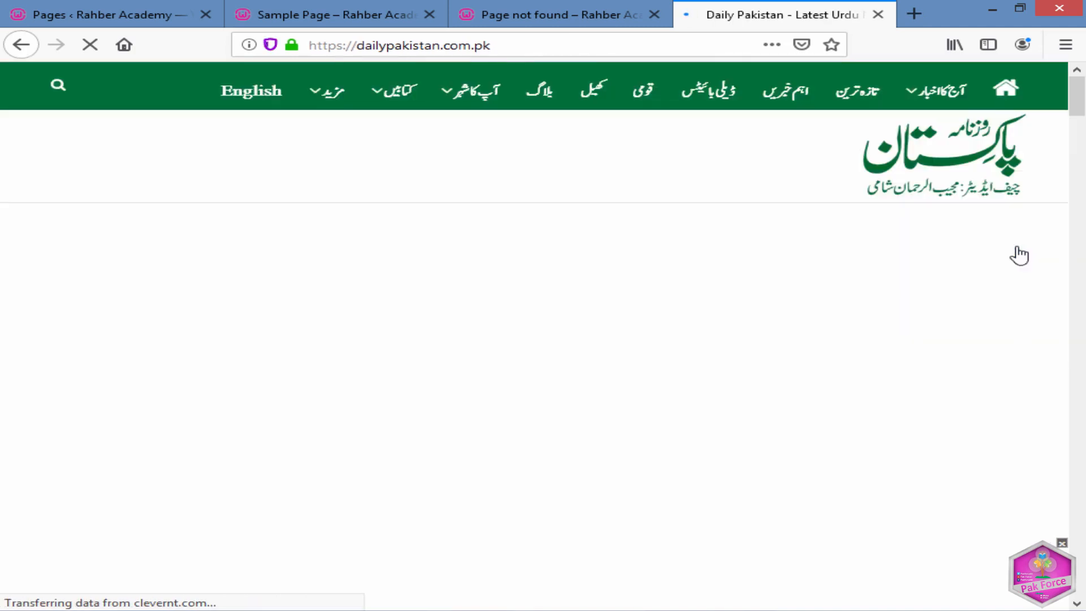
scroll(609, 212, down, 10)
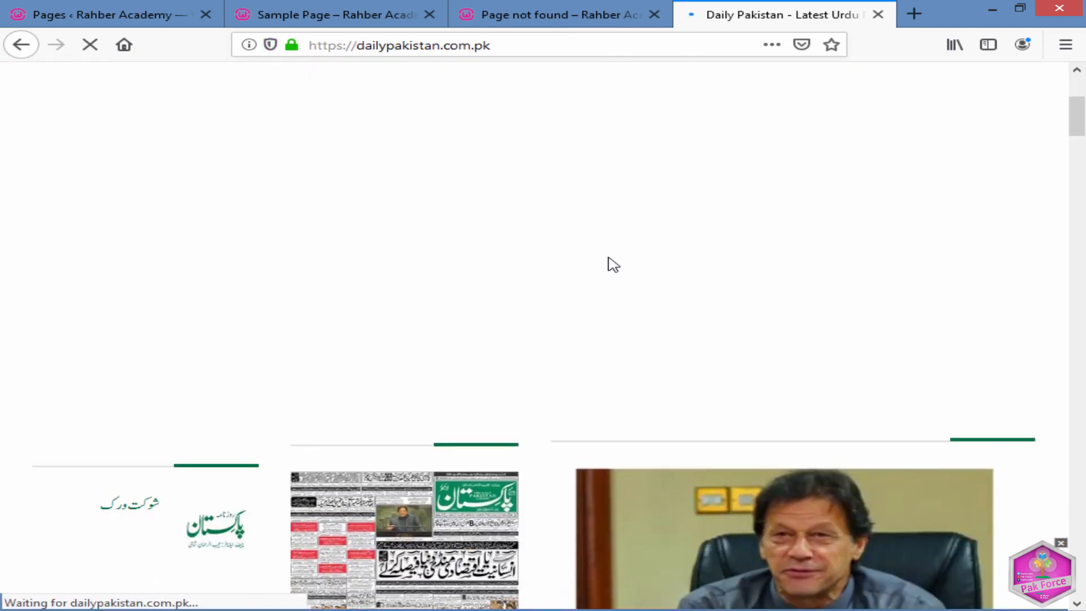
scroll(609, 264, down, 15)
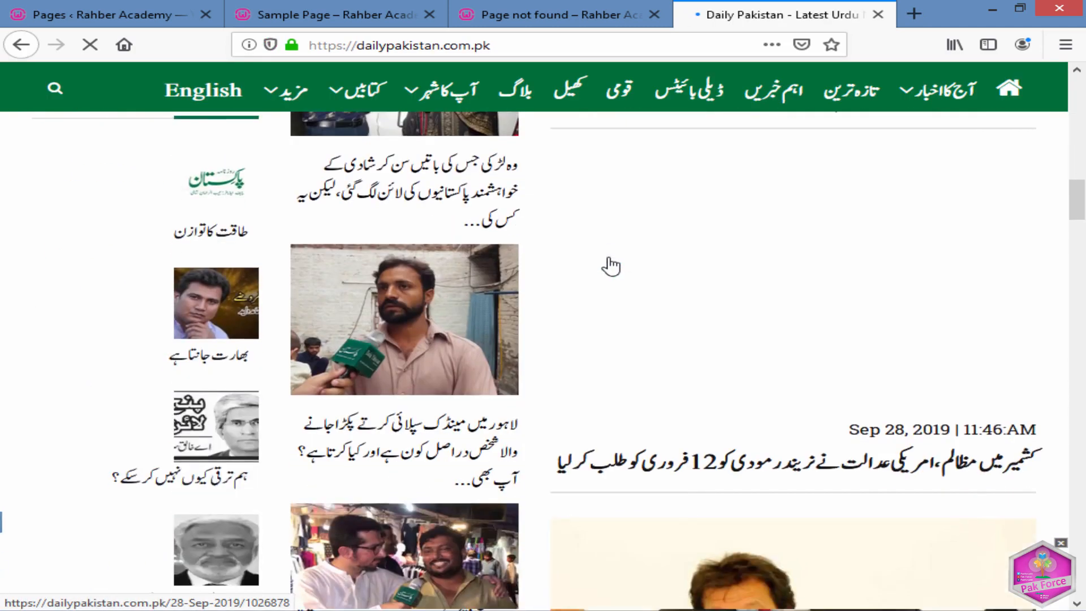
scroll(610, 264, down, 15)
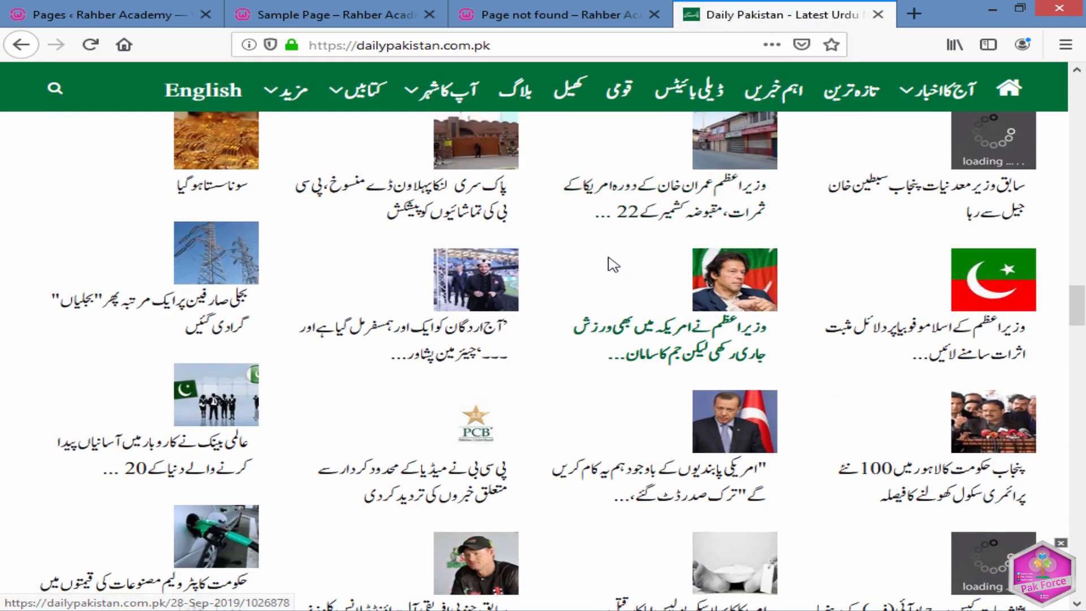
scroll(610, 264, up, 15)
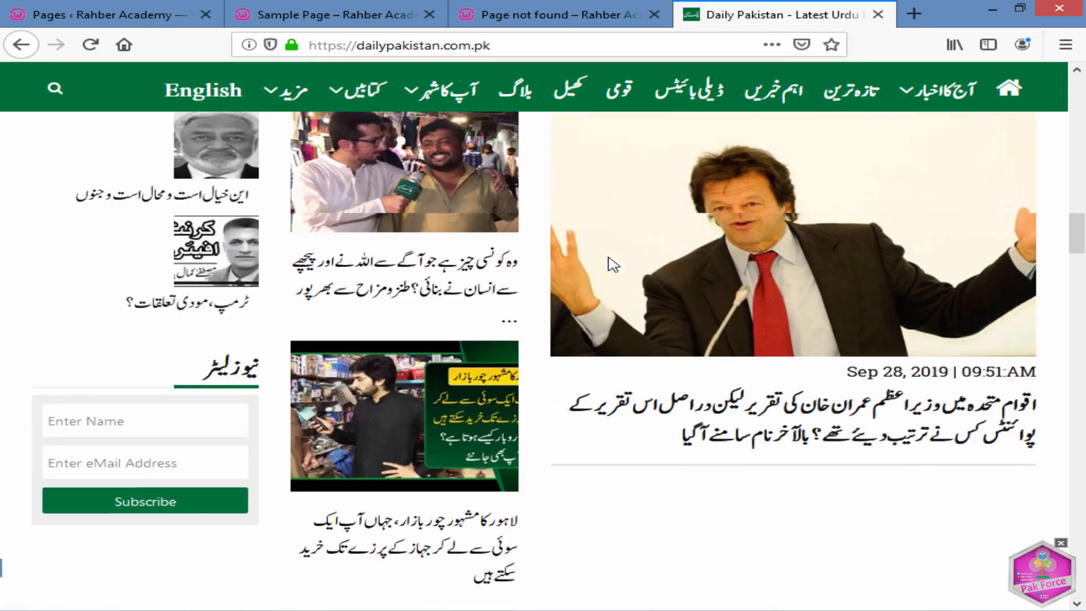
Browse Daily Pakistan's latest news and top stories pages to compare how each separate page presents its content
click(850, 103)
scroll(622, 220, down, 5)
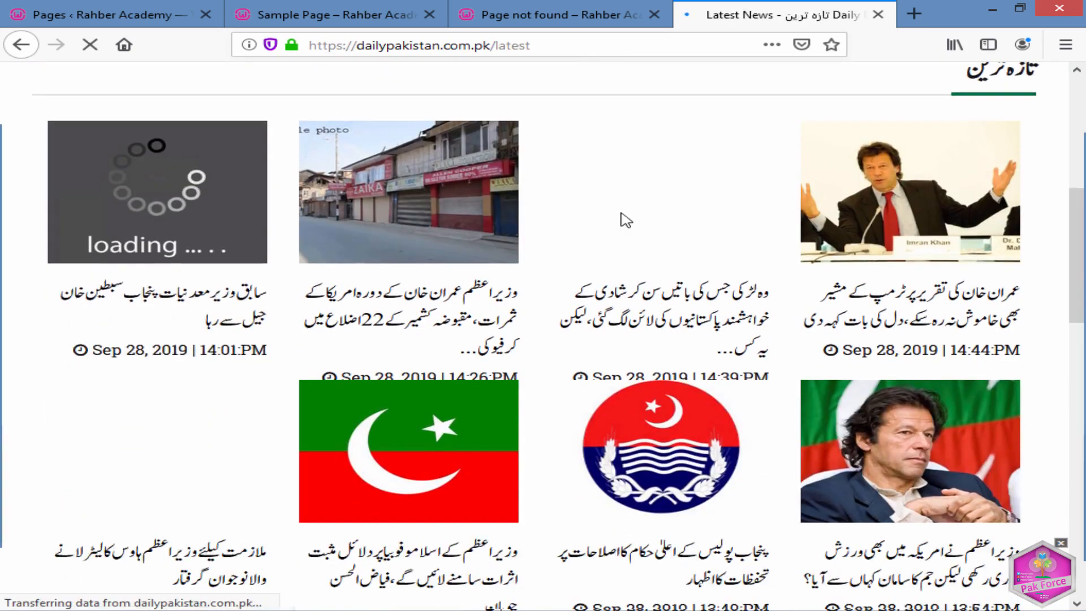
scroll(625, 220, down, 8)
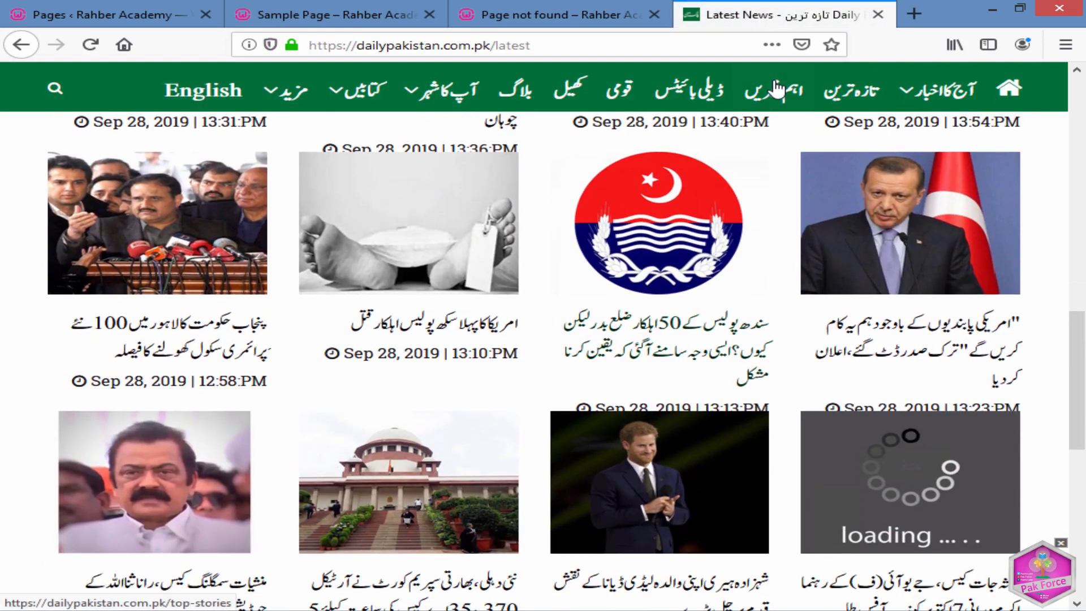
click(777, 88)
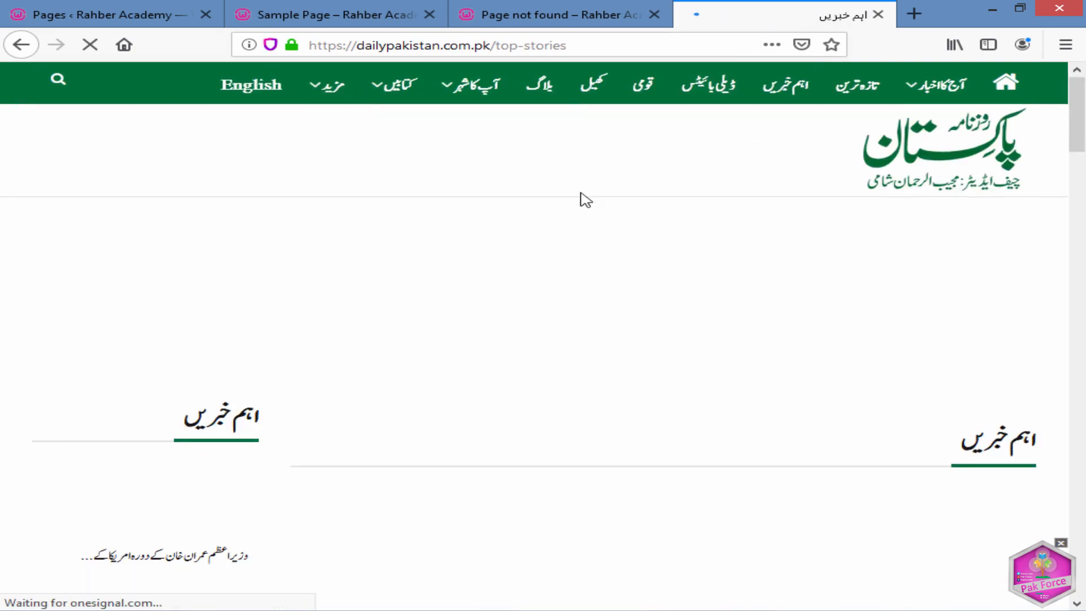
scroll(584, 203, down, 15)
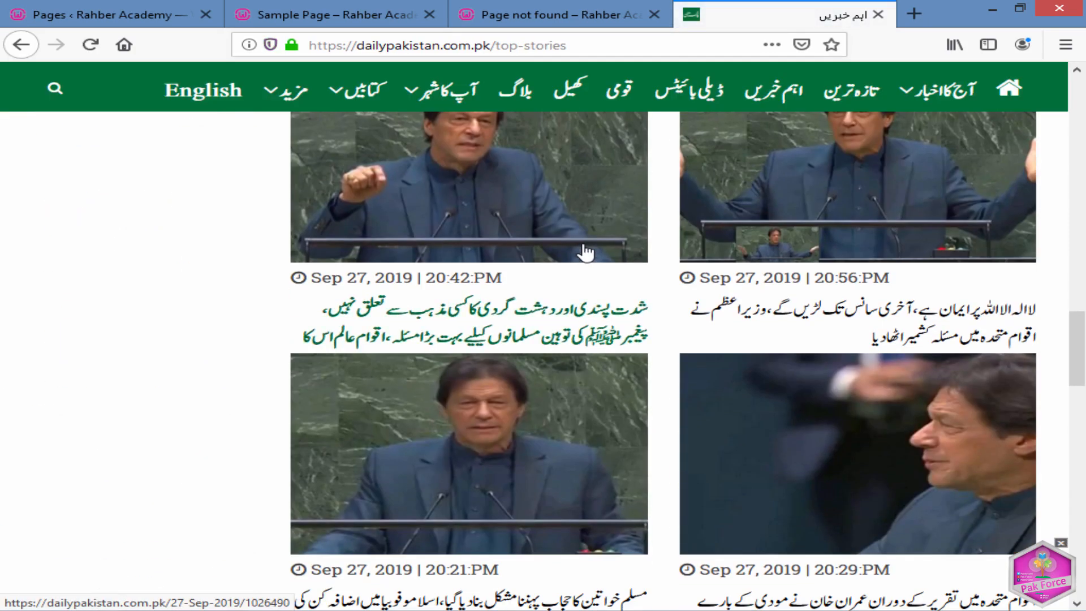
scroll(587, 255, up, 20)
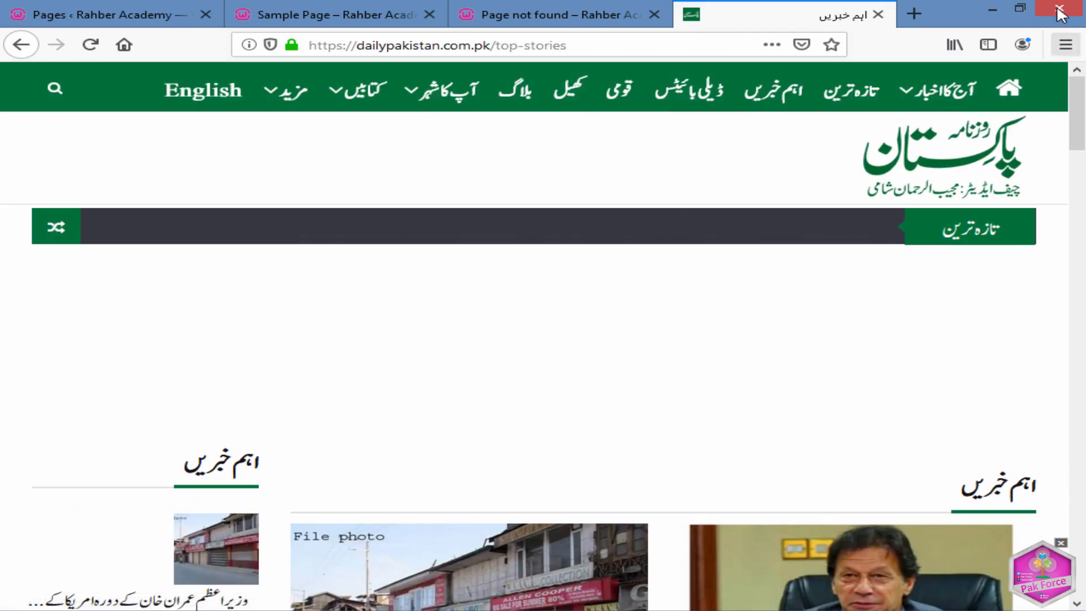
click(913, 14)
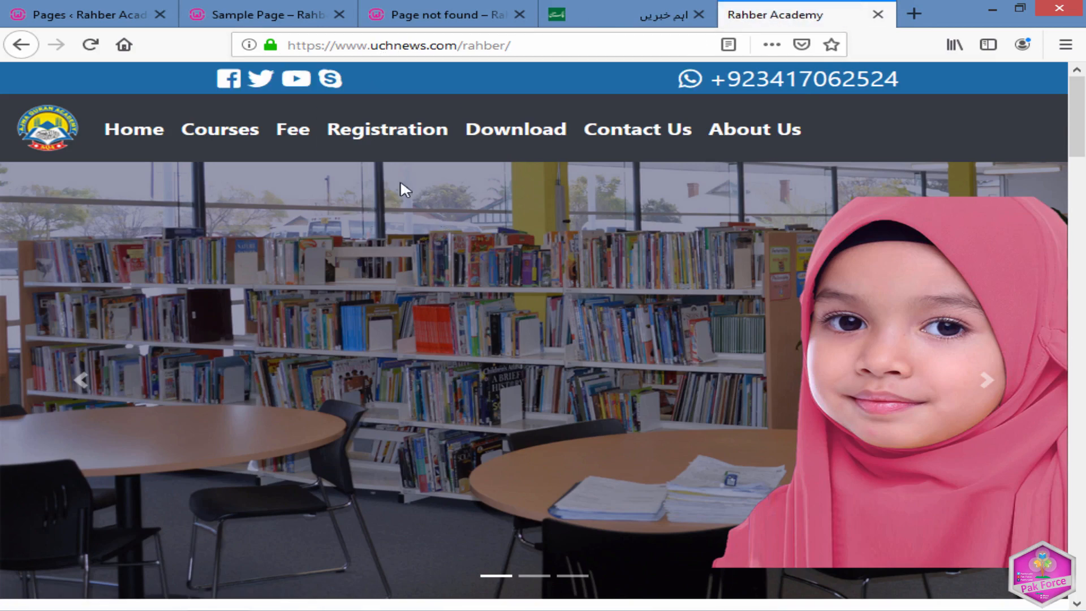
click(124, 142)
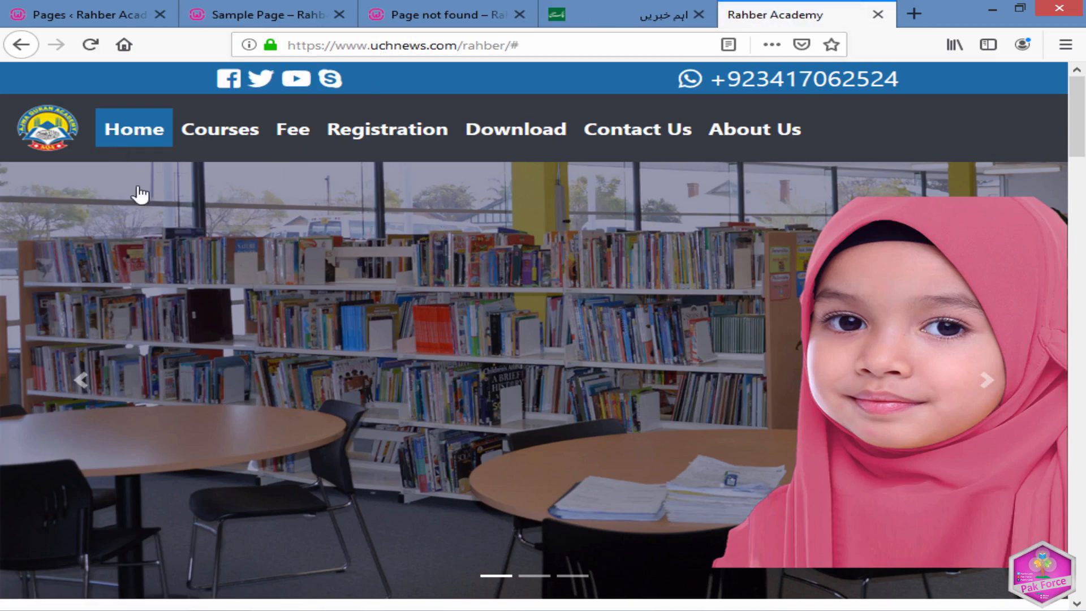
scroll(316, 291, down, 3)
scroll(317, 291, down, 5)
scroll(325, 277, up, 8)
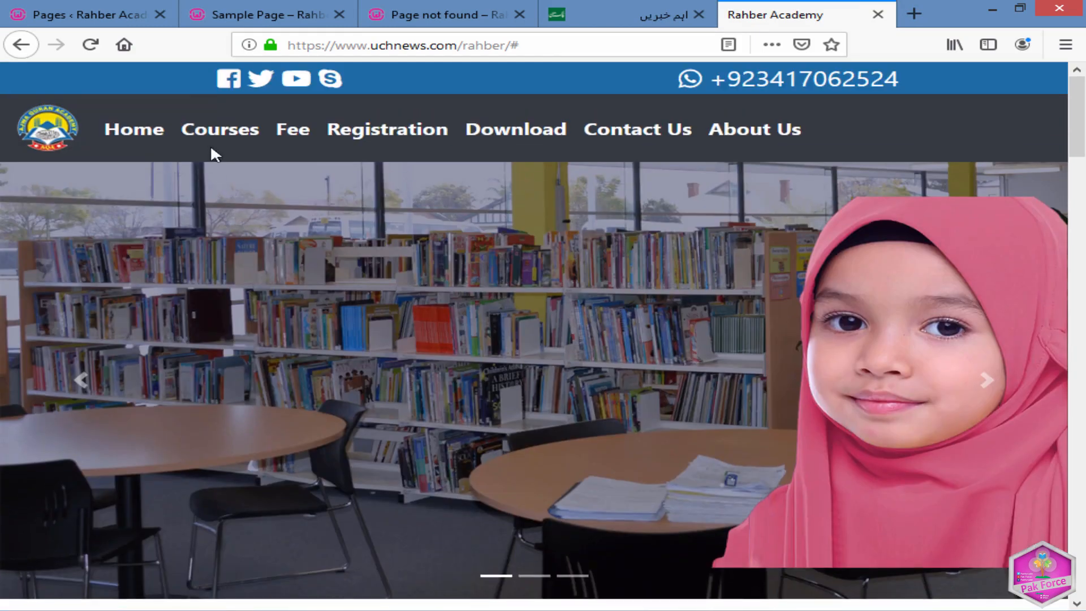
Examine the course descriptions on the Rahber Academy Courses page, and try the site's Fee link
click(215, 144)
scroll(346, 278, down, 10)
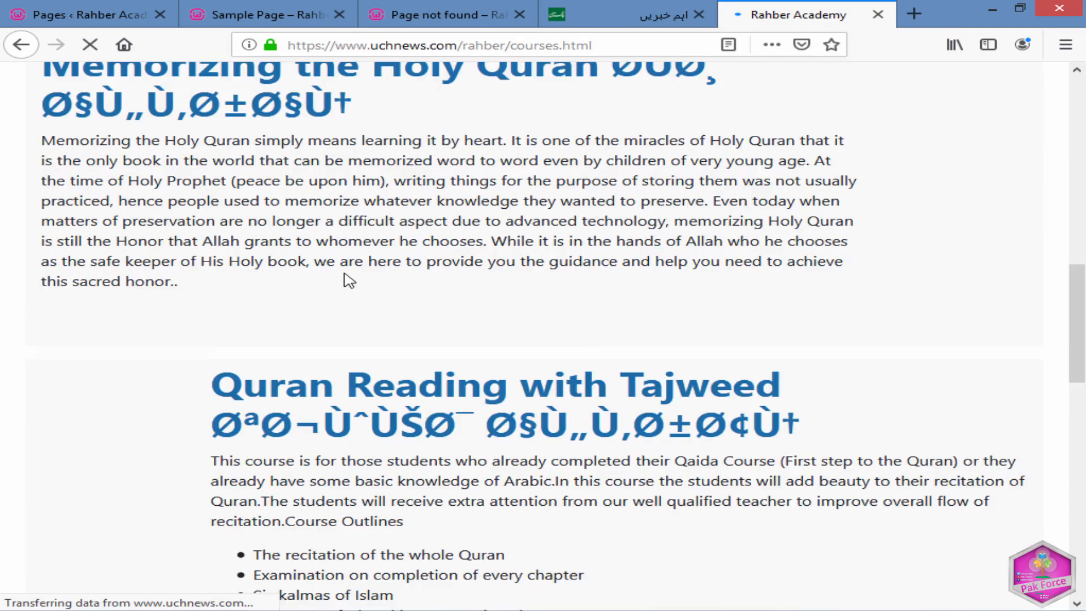
scroll(347, 278, down, 7)
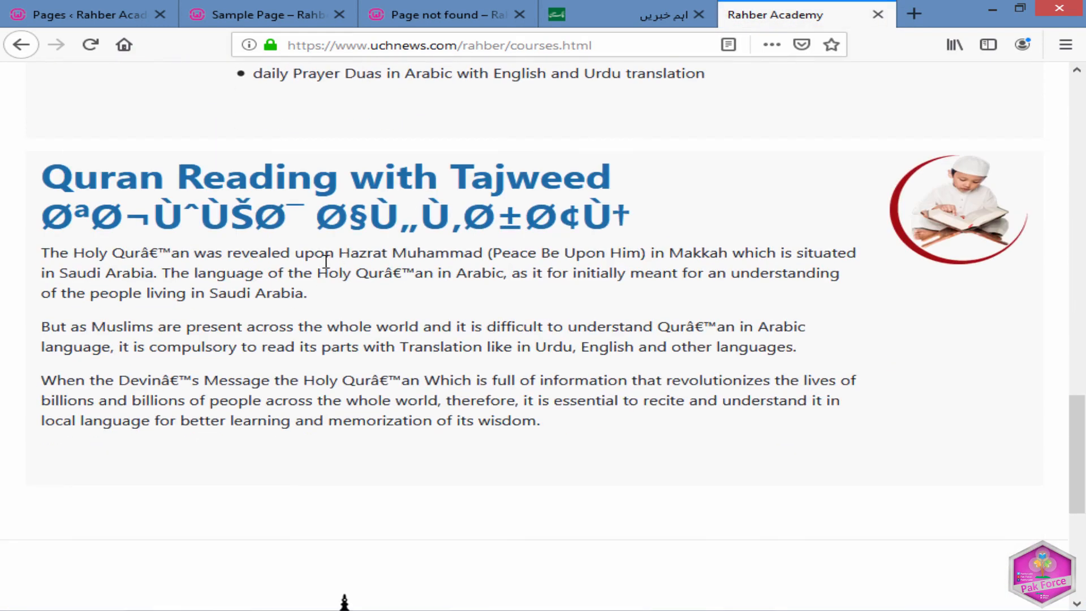
drag(634, 225, 41, 225)
click(381, 254)
scroll(382, 254, up, 9)
scroll(381, 254, up, 8)
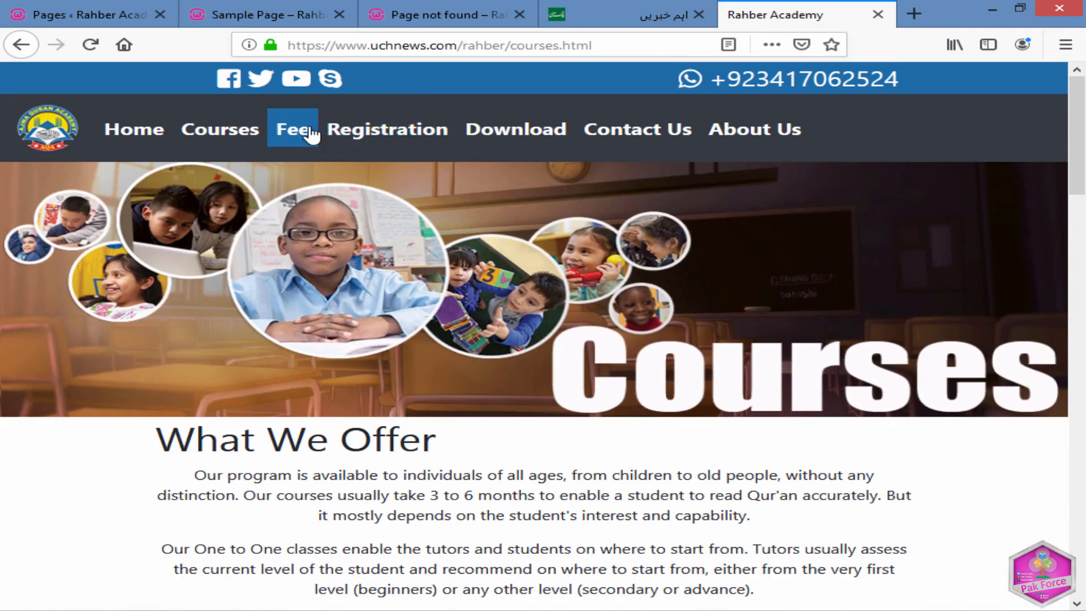
click(311, 134)
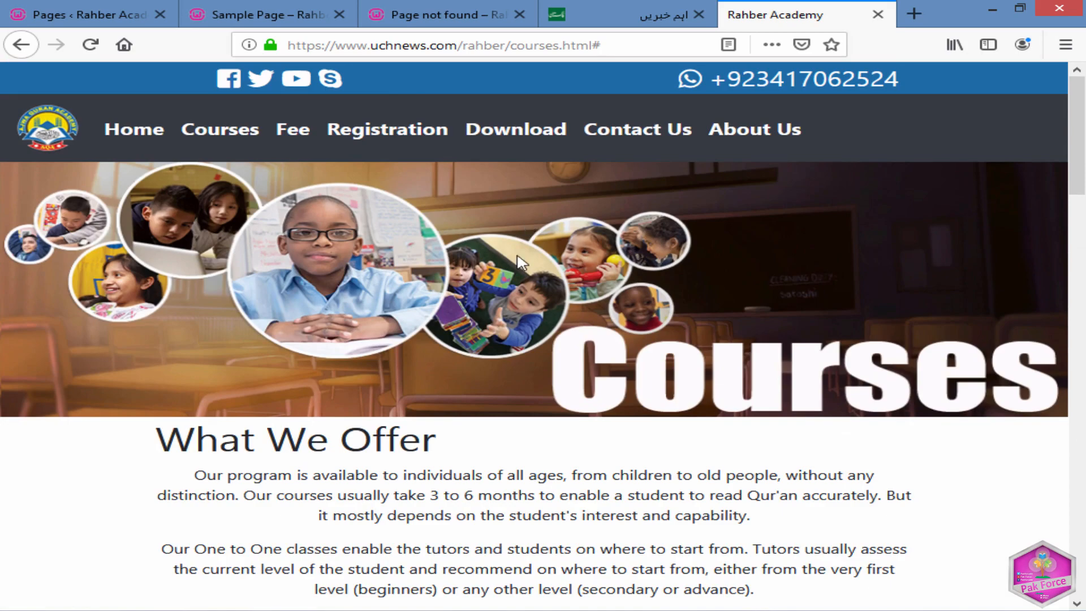
scroll(517, 257, down, 12)
scroll(419, 232, up, 11)
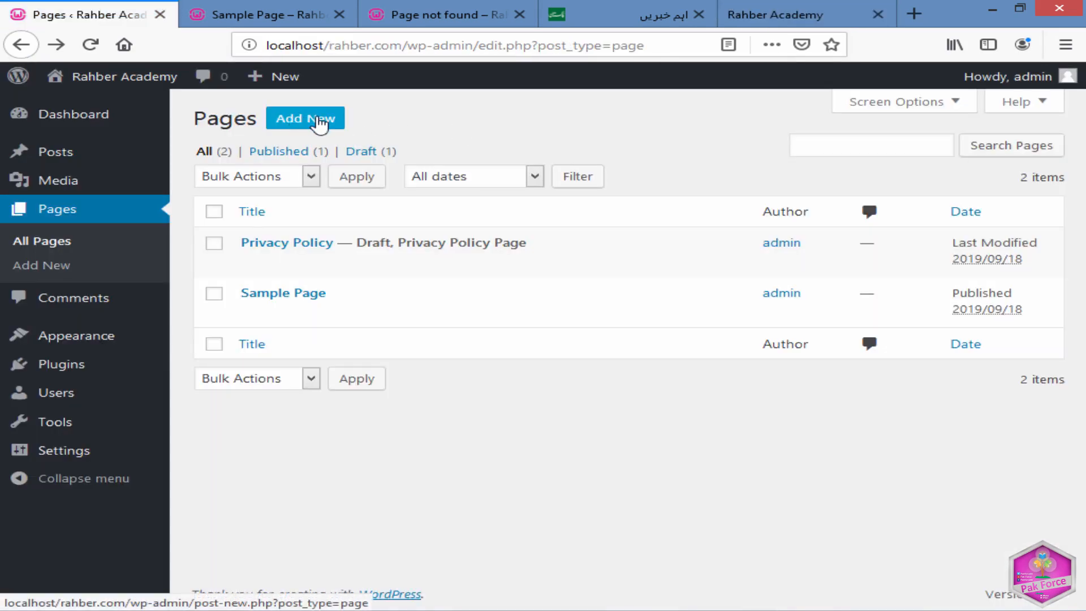
Create a new WordPress page with the title "International"
click(319, 120)
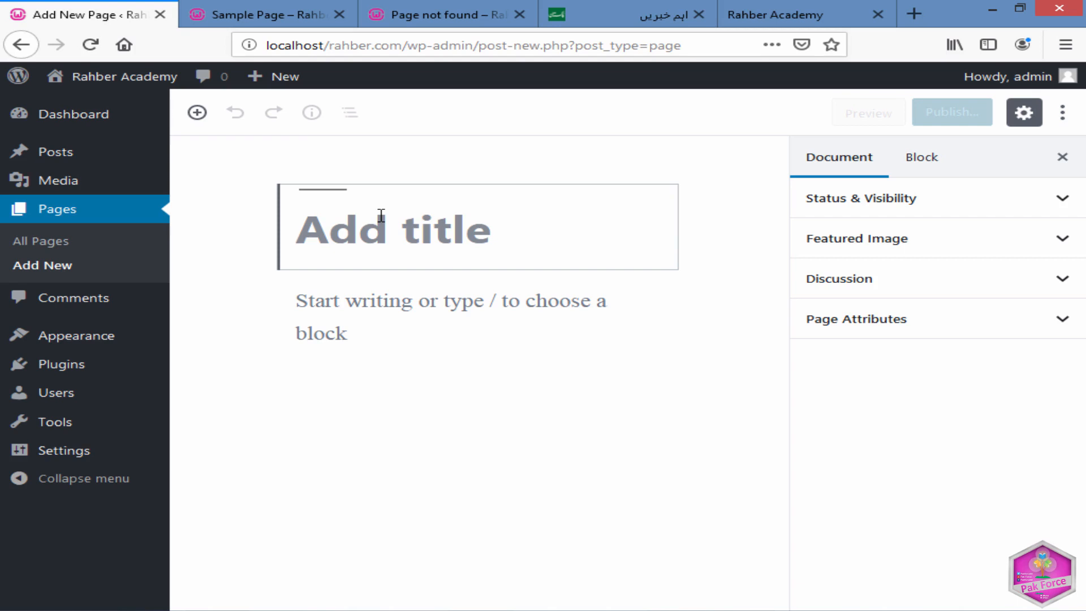
text(Internatio)
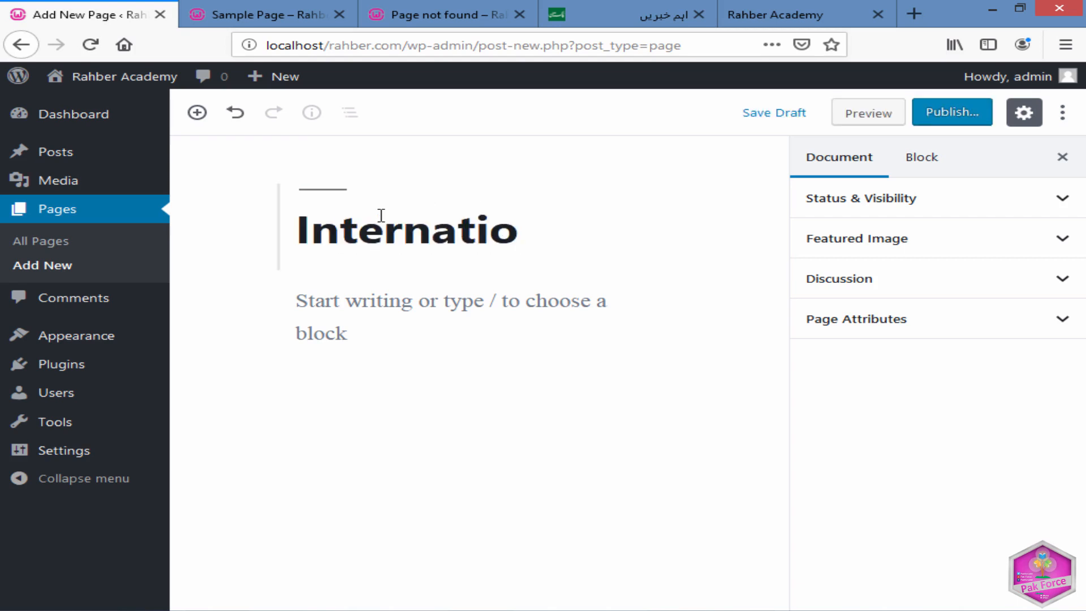
text(n)
click(369, 309)
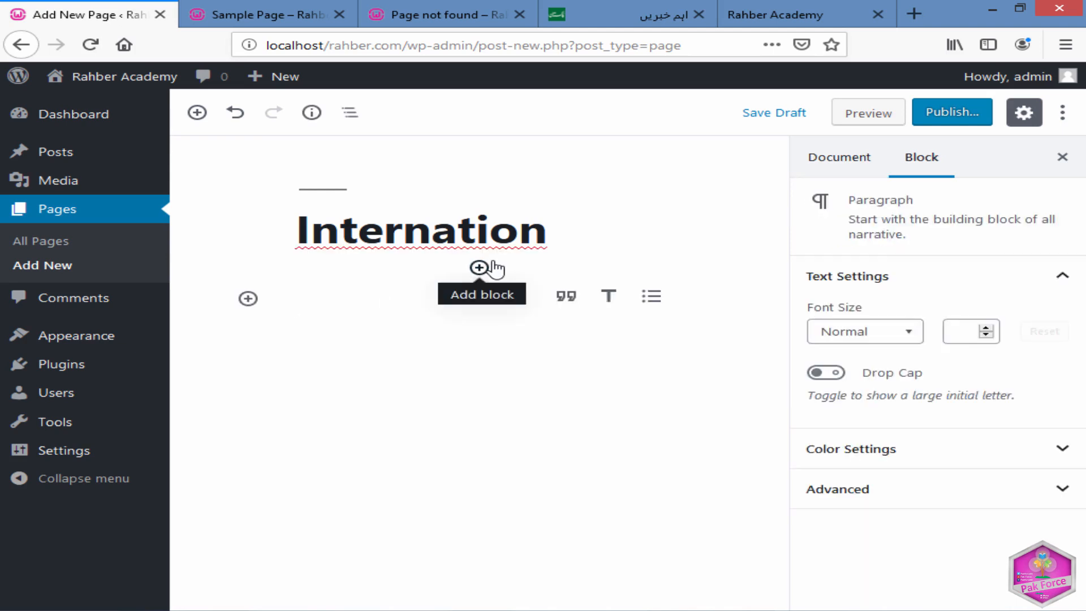
click(597, 240)
text(al)
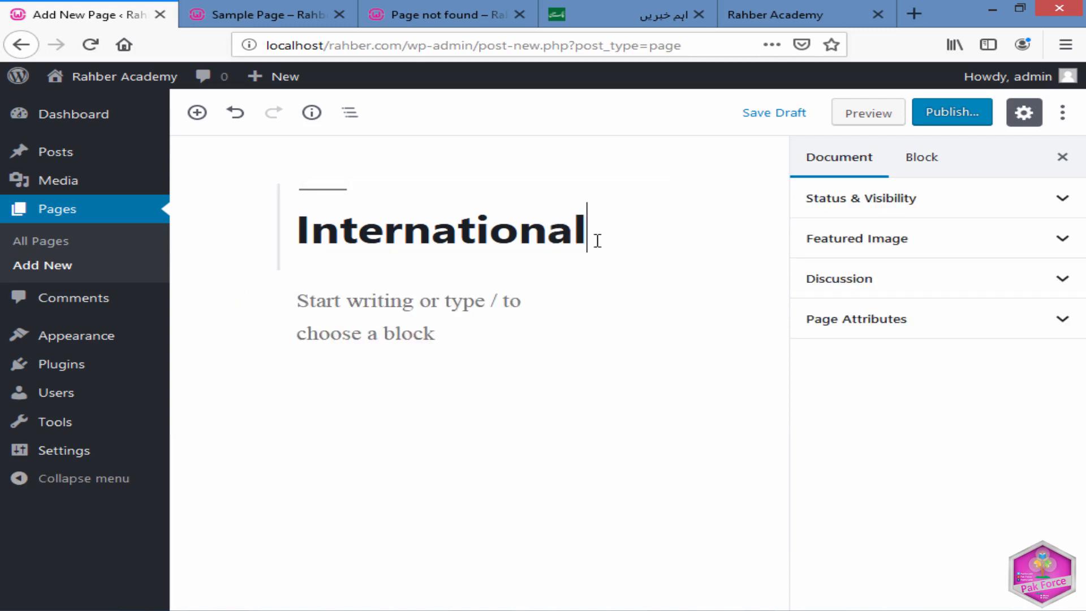
Copy the page title "International" into the first paragraph block as body text
drag(588, 228, 298, 240)
right_click(341, 240)
click(391, 292)
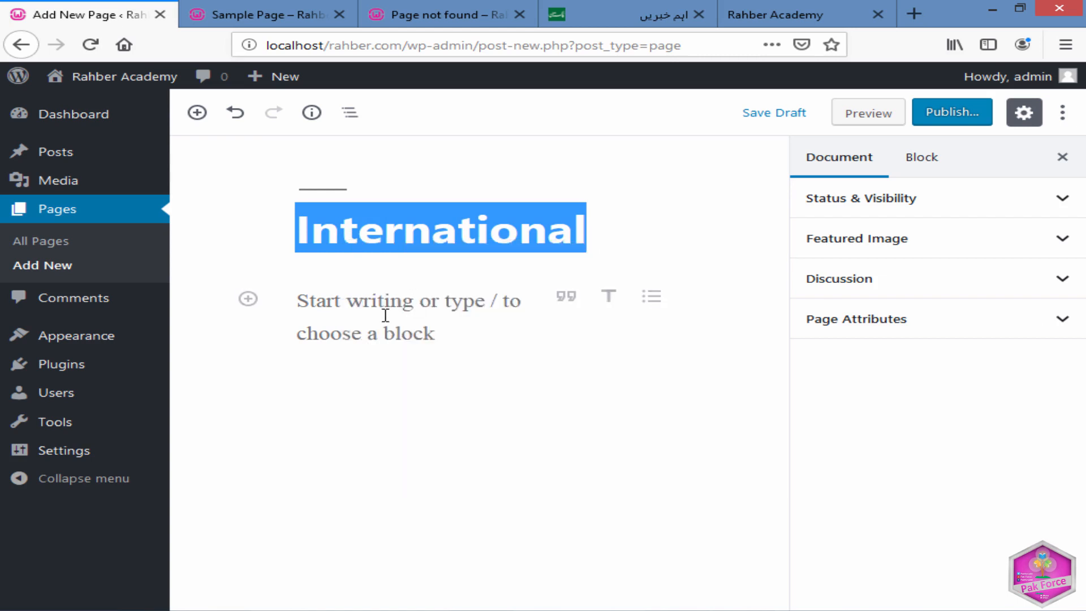
right_click(386, 315)
click(429, 385)
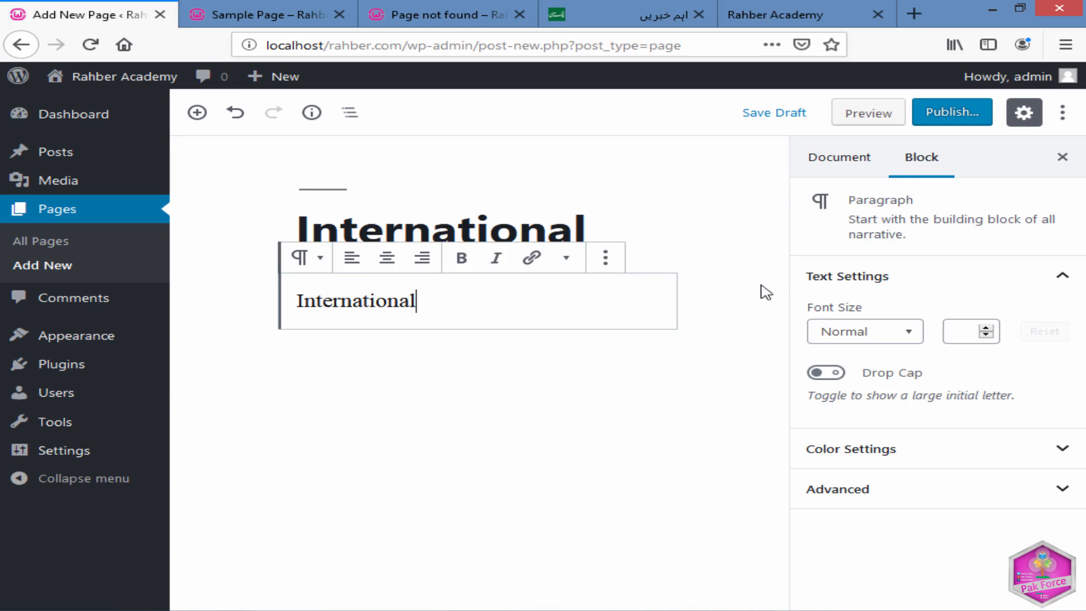
Delete the body text "International" and replace the page title with "About Us"
drag(472, 315, 299, 311)
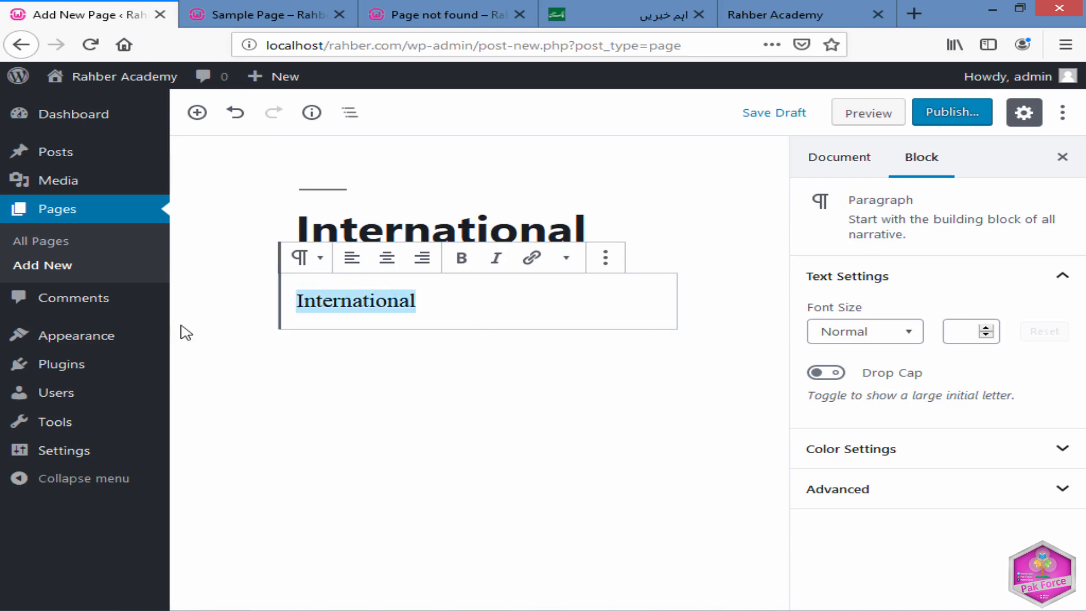
key(BackSpace)
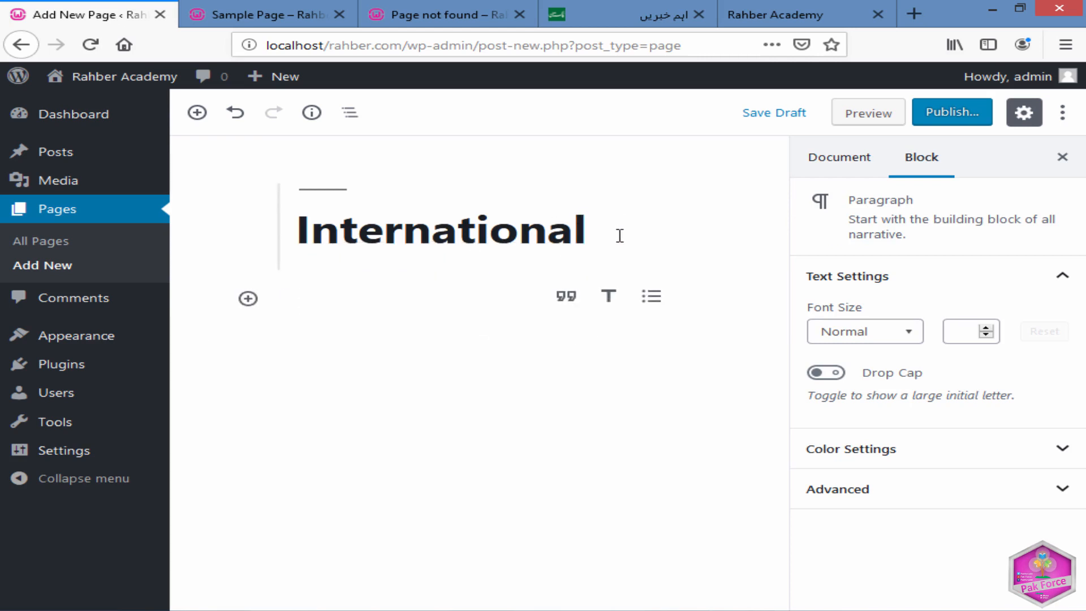
drag(619, 235, 179, 221)
key(BackSpace)
text(About Us)
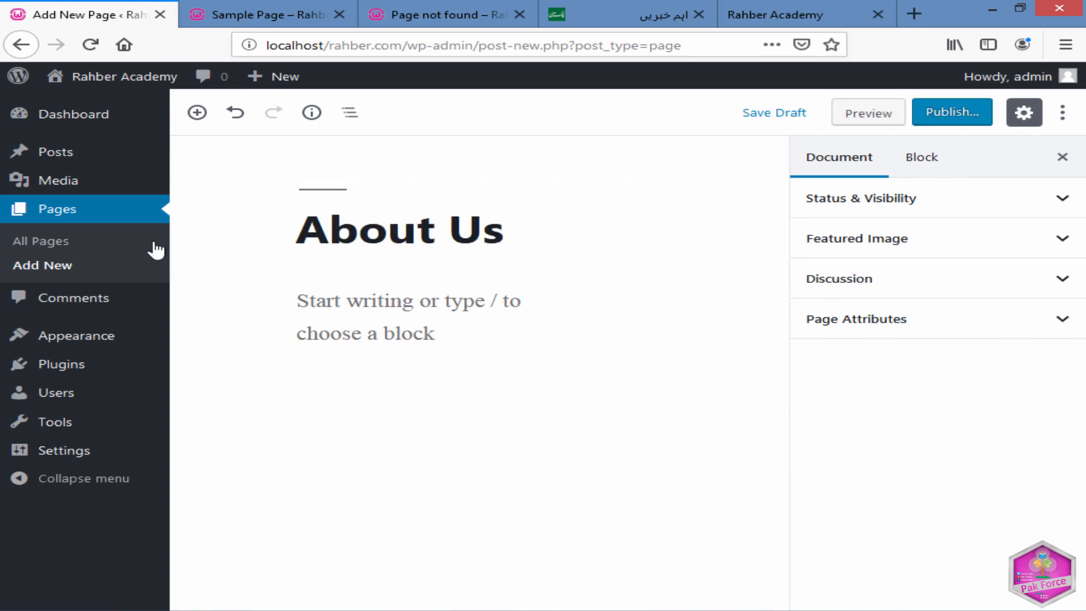
Add four body paragraphs below the title reading "Rahber News", "email", "mobile" and "adress"
click(373, 327)
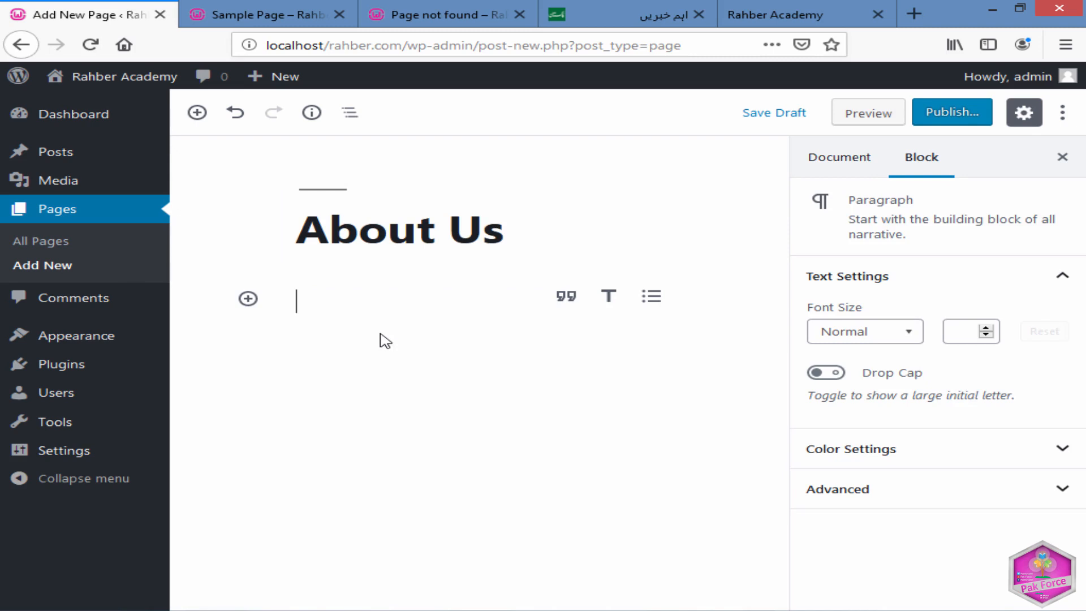
text(Rahber News)
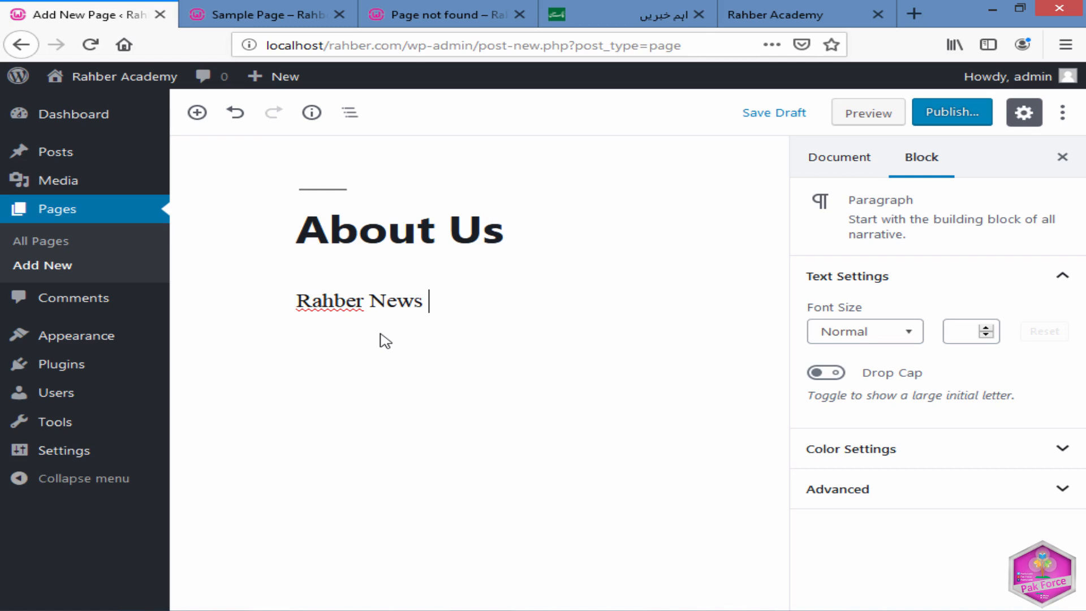
key(Return)
text(email)
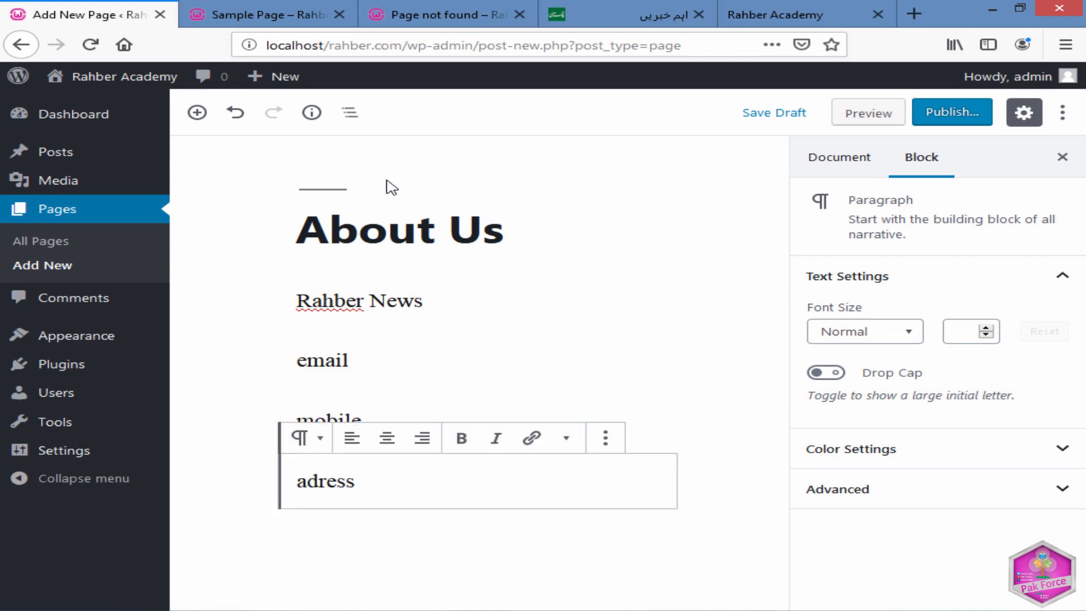
Replace the page title "About Us" with "contact us"
drag(531, 230, 43, 216)
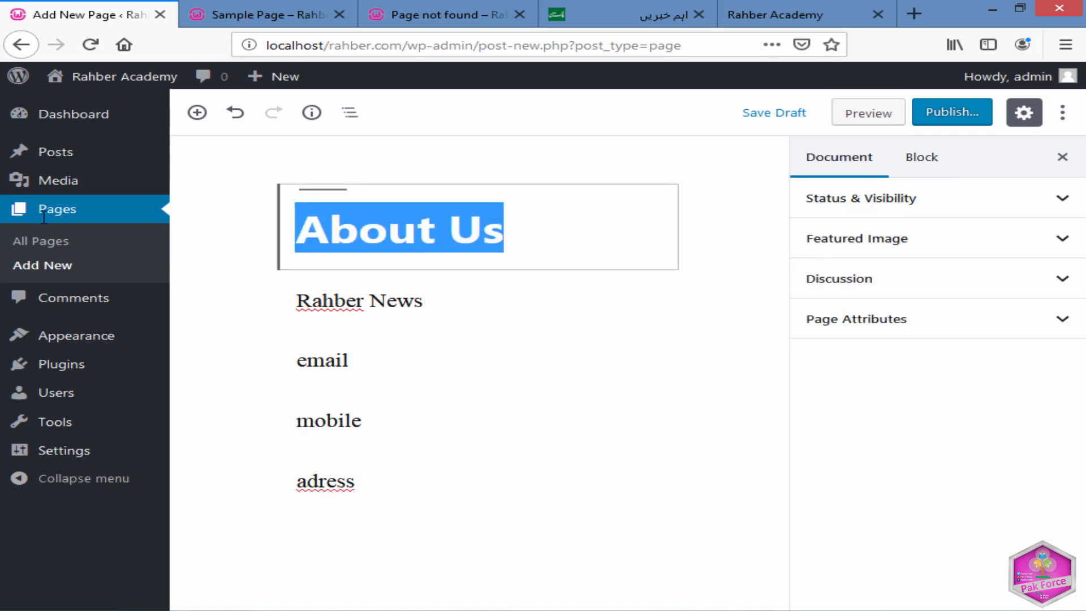
text(co)
key(BackSpace)
key(BackSpace)
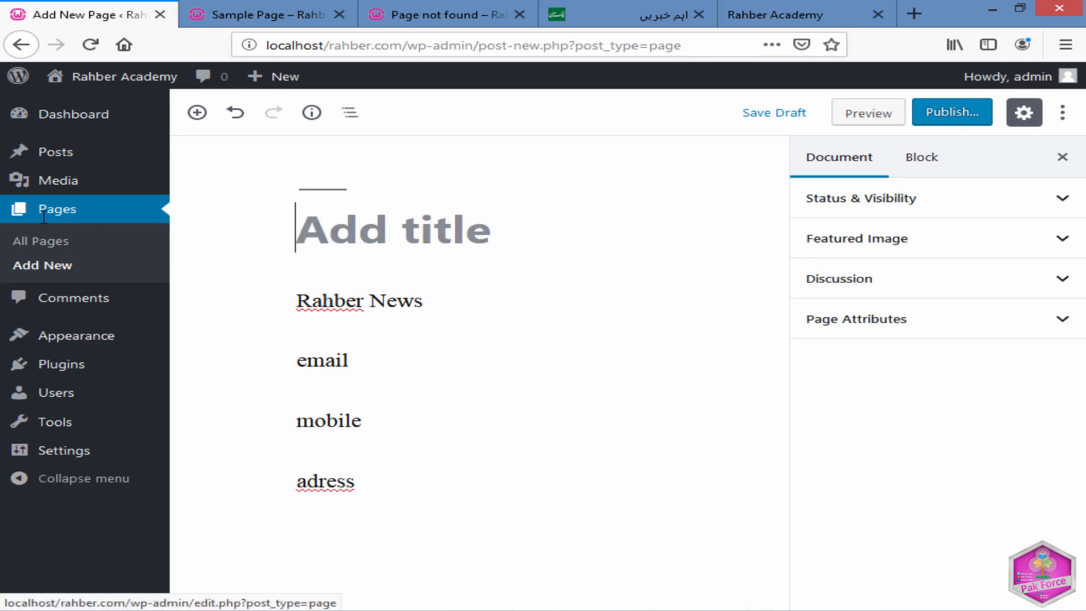
text(contac)
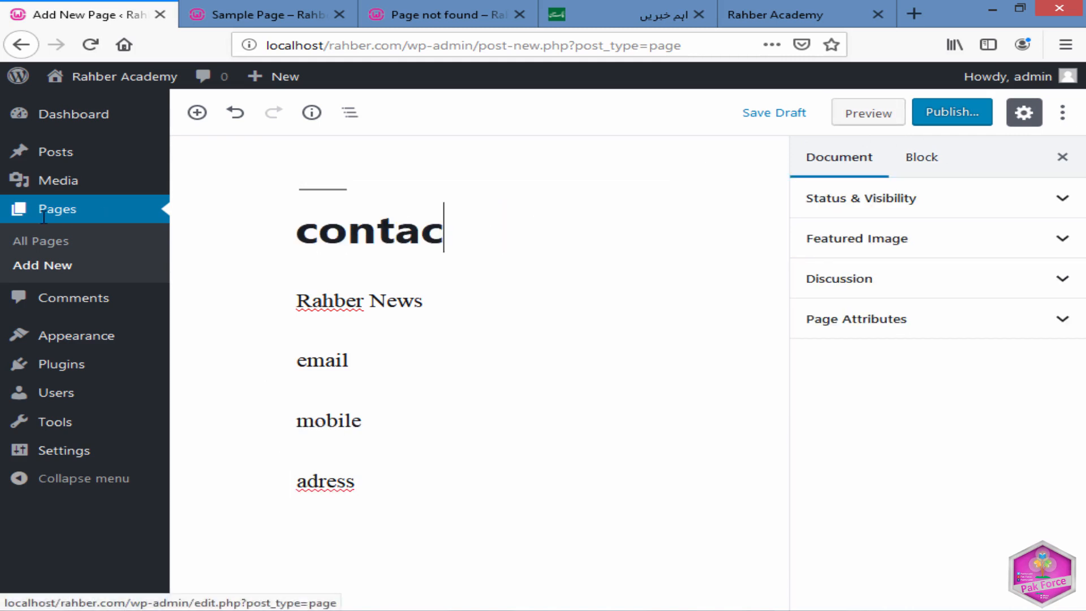
text(t us)
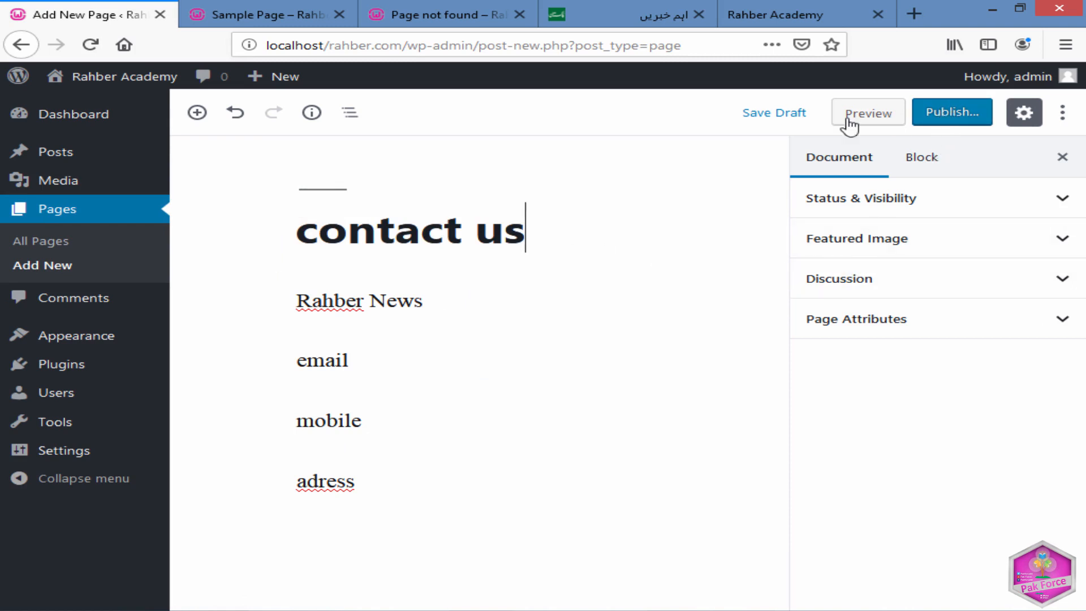
Save the contact us page as a draft and publish it immediately with public visibility
click(759, 116)
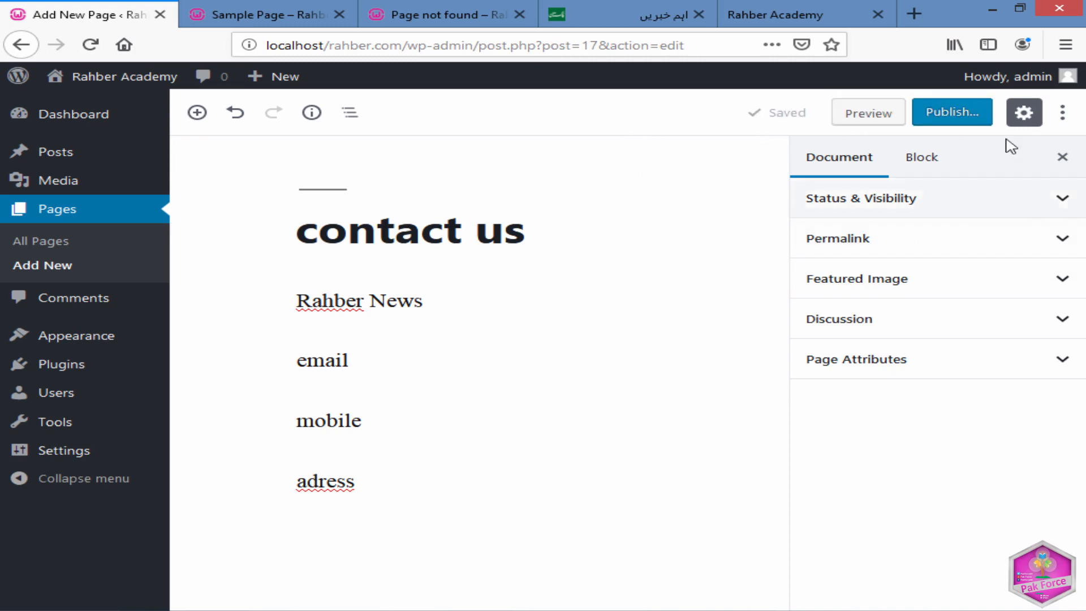
click(964, 112)
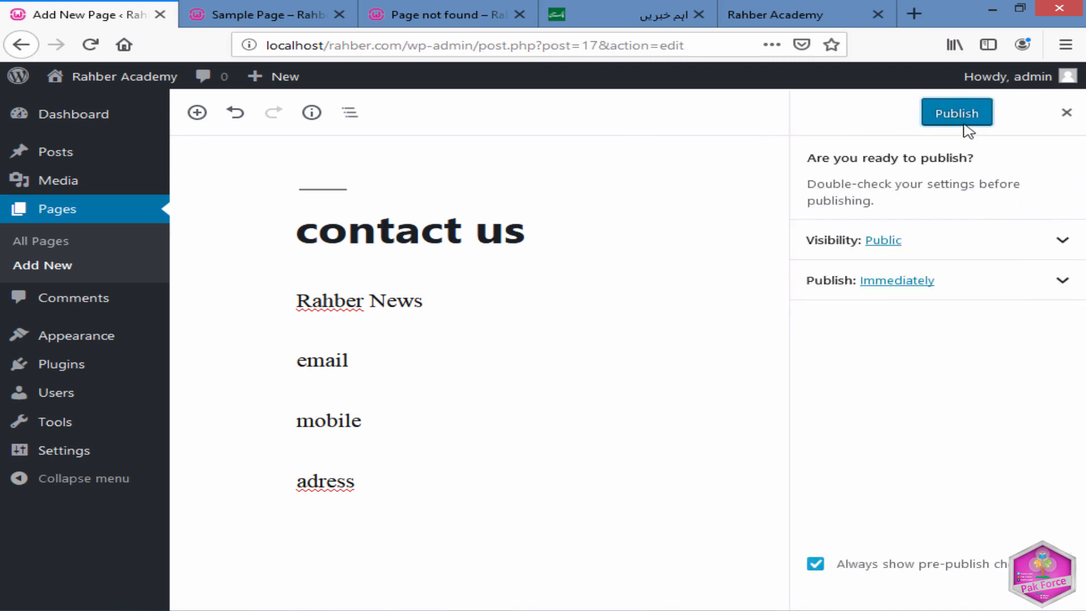
click(962, 110)
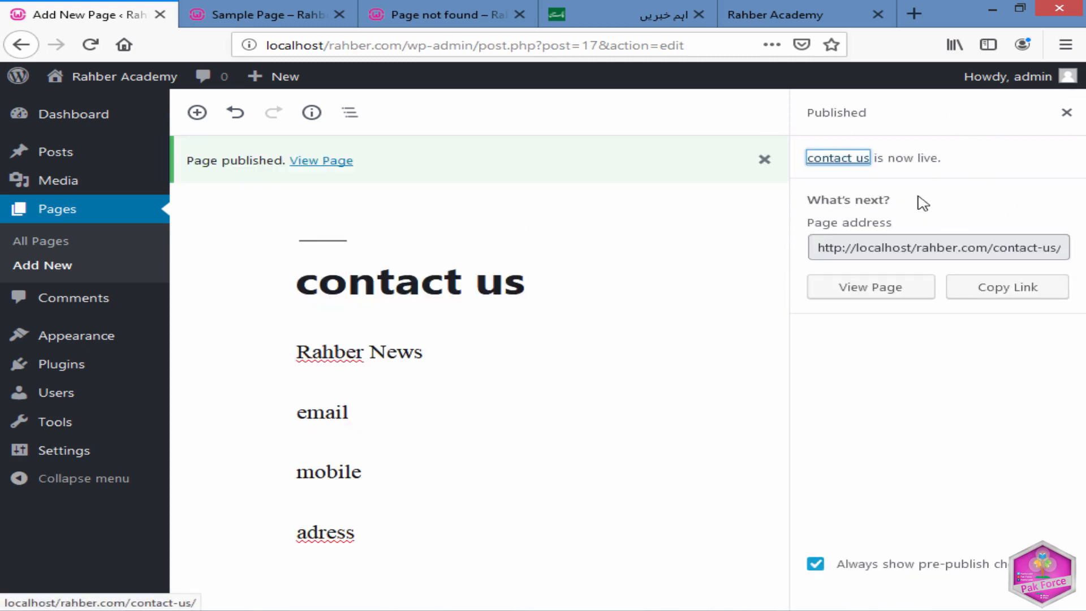
click(1065, 112)
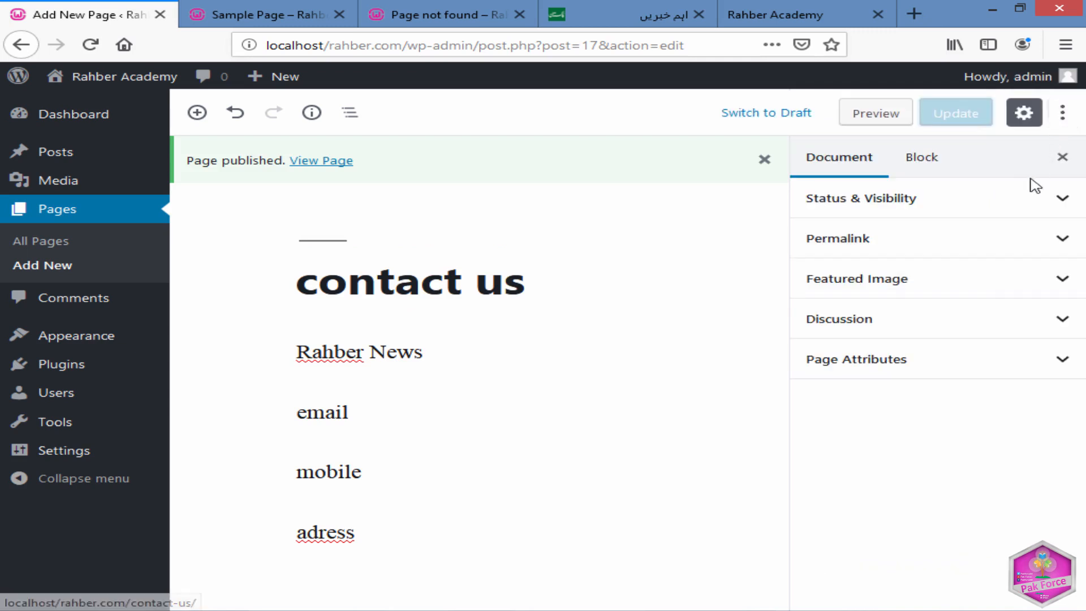
Add spacing after the word "email" in the second paragraph and update the published page
click(516, 300)
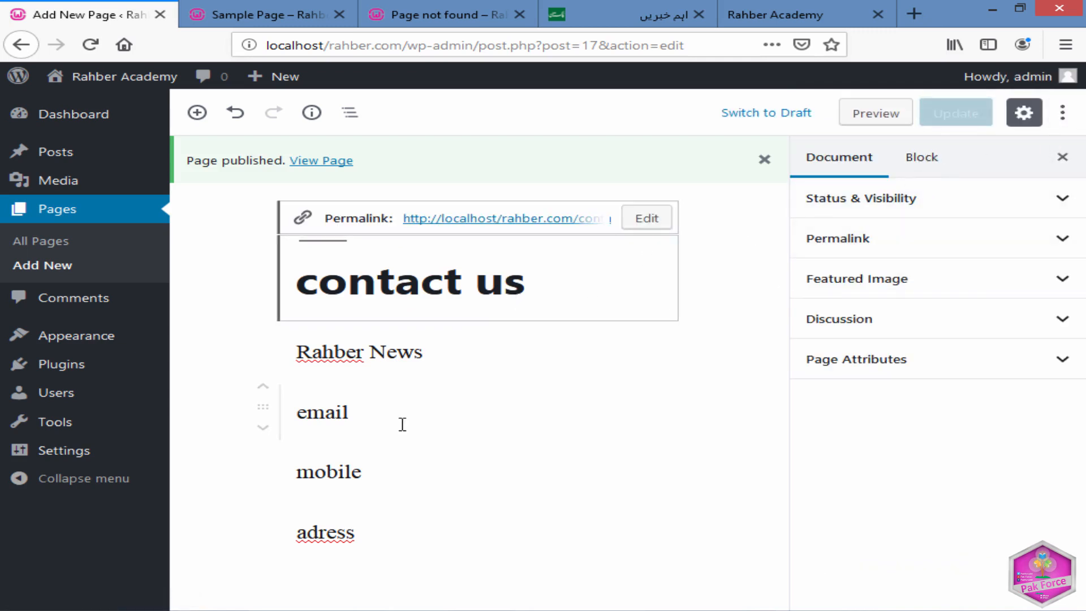
click(356, 412)
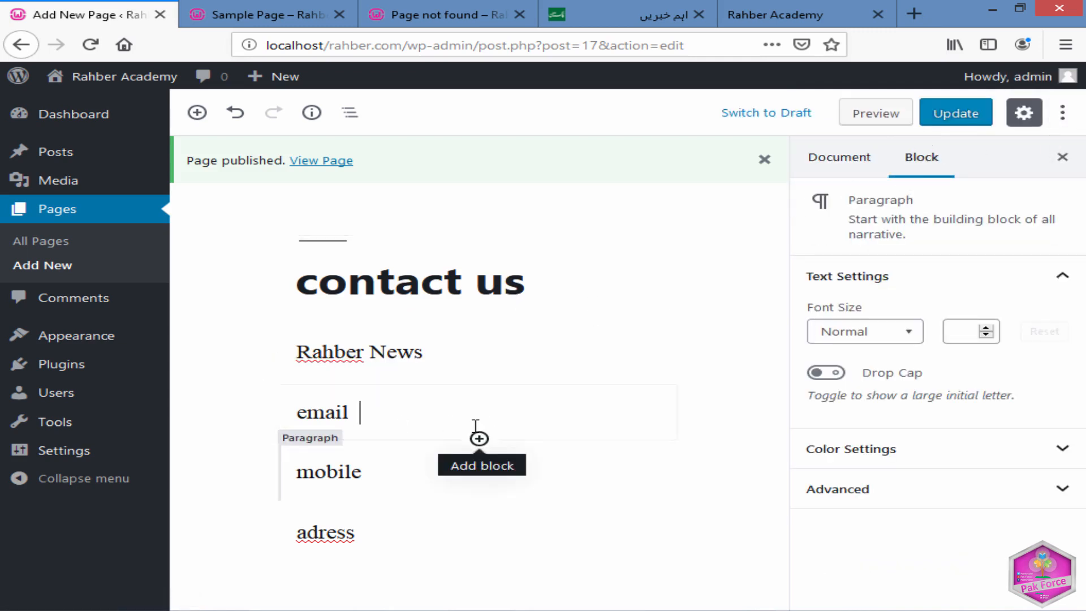
click(948, 115)
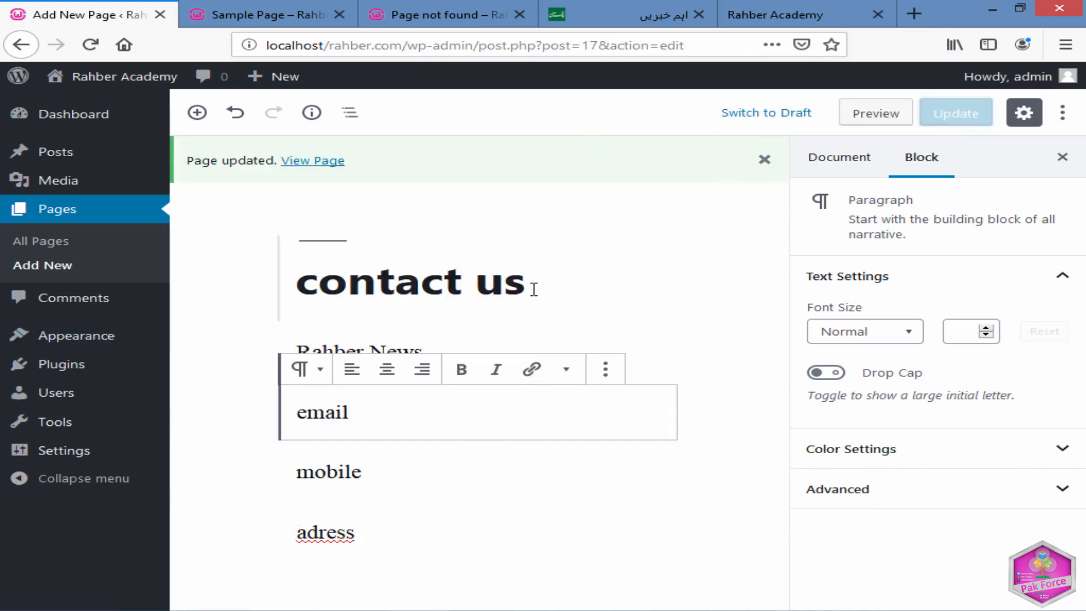
View the published contact us page and look over its title and paragraphs
click(308, 166)
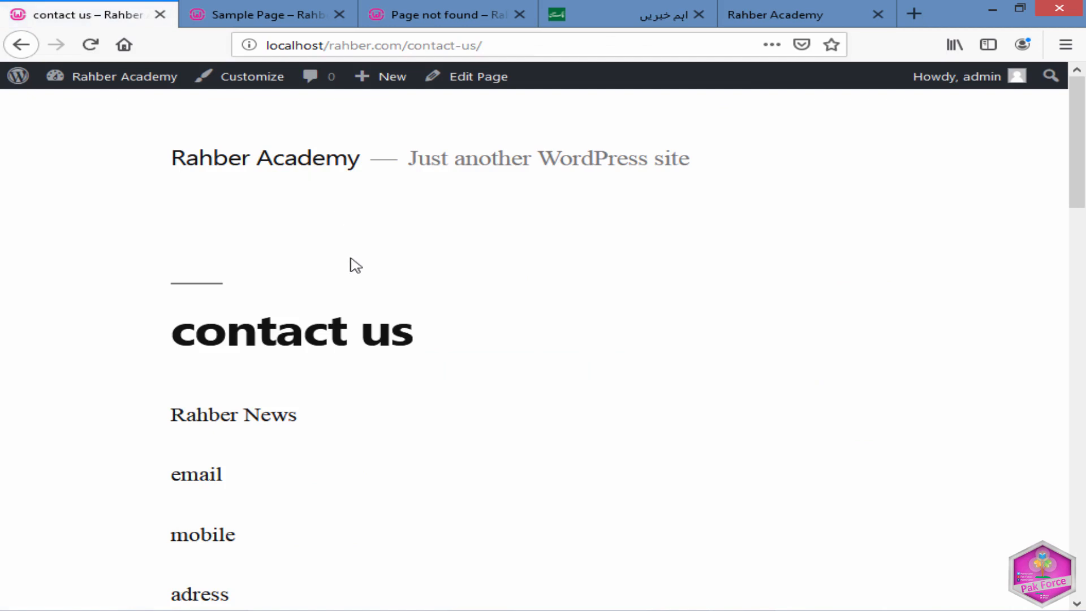
scroll(299, 321, down, 3)
drag(172, 167, 352, 502)
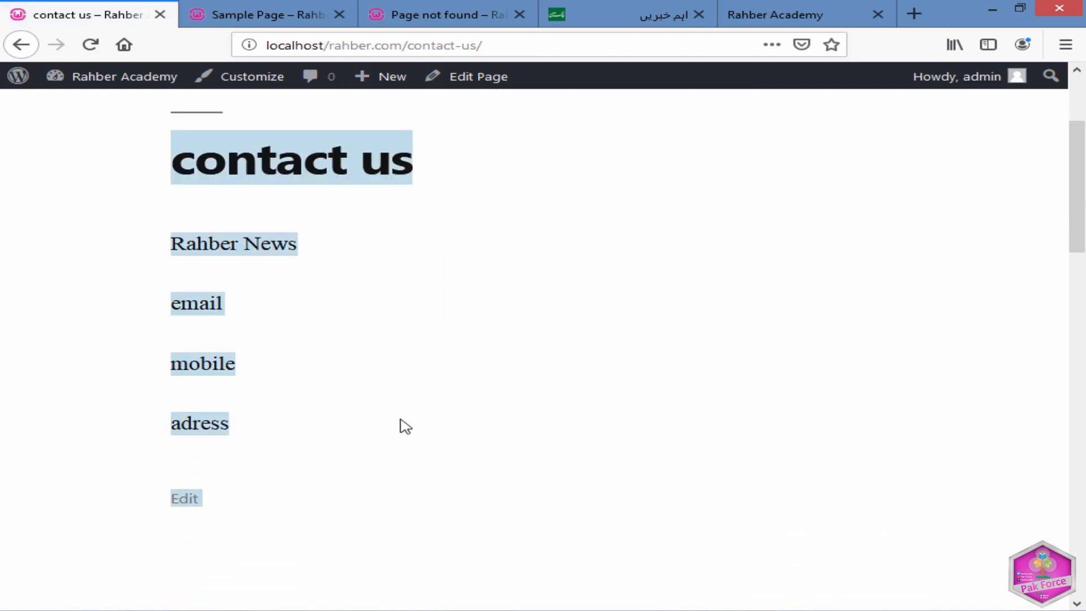
click(402, 390)
scroll(54, 305, up, 3)
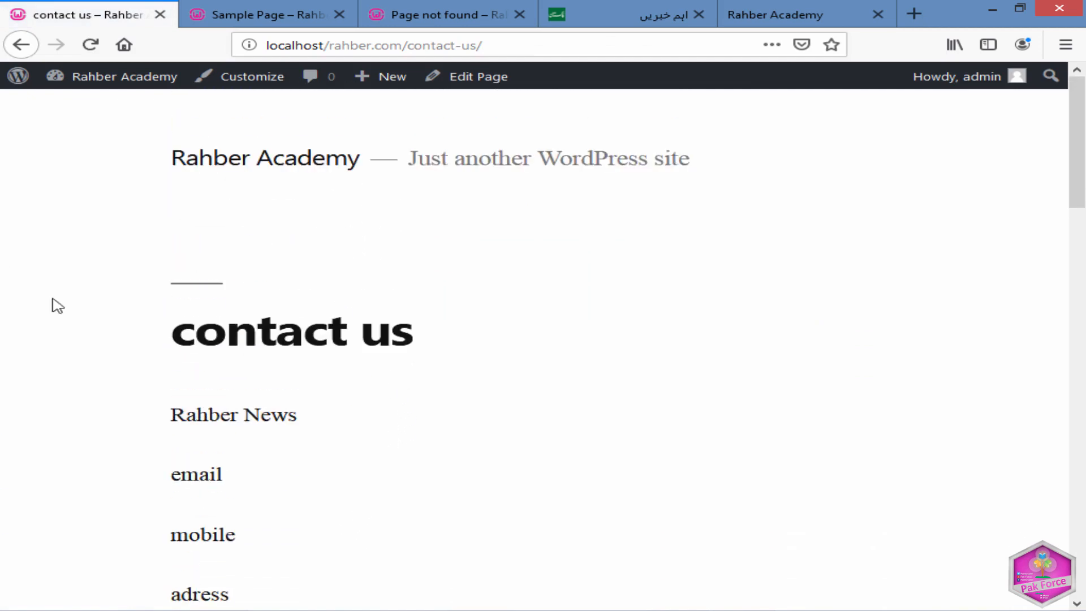
Open the localhost Rahber Academy home page from the page-not-found tab and look through its posts, categories and meta links
click(283, 8)
click(426, 9)
mouse_move(346, 124)
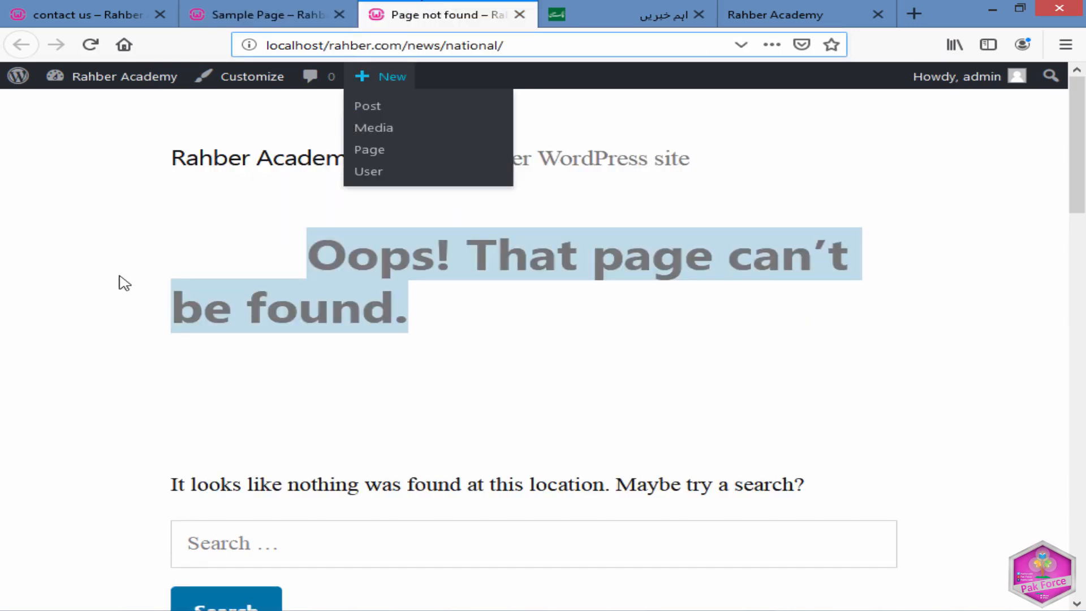
click(608, 10)
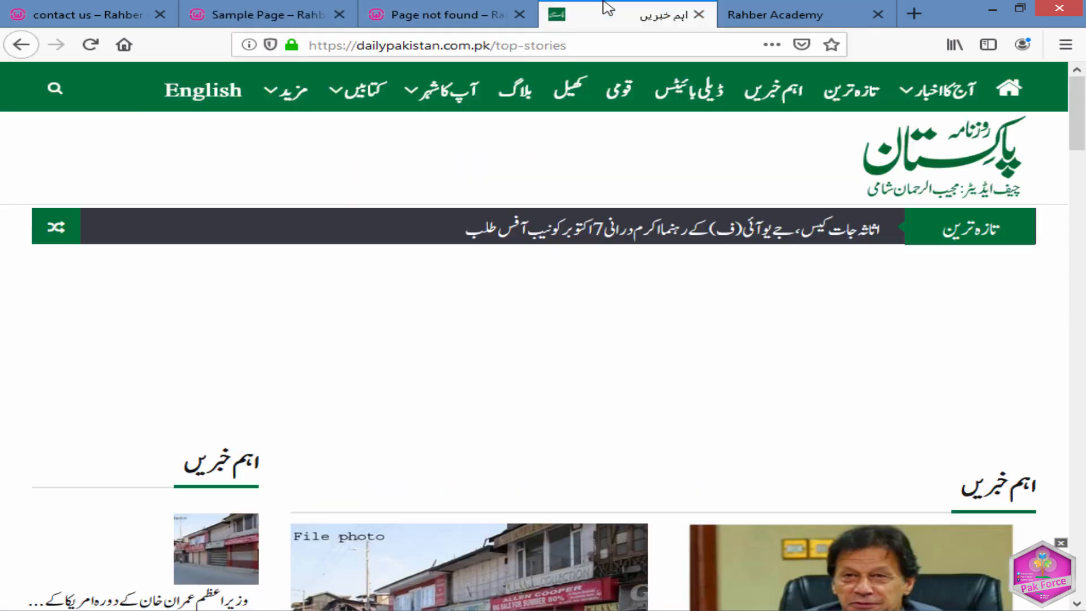
click(346, 11)
click(439, 12)
click(278, 173)
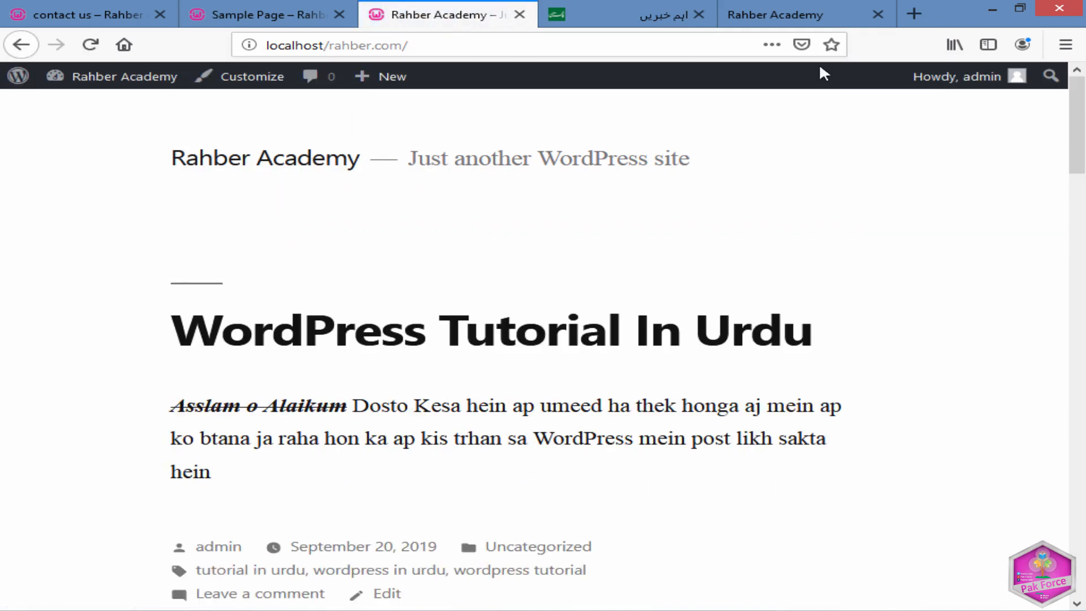
scroll(481, 258, down, 15)
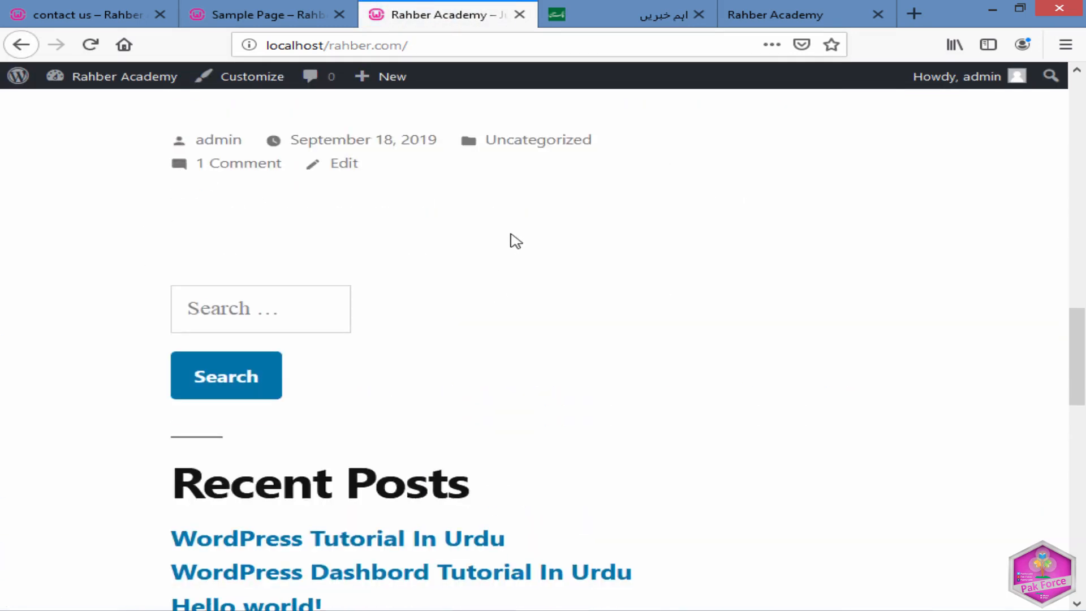
scroll(516, 241, down, 3)
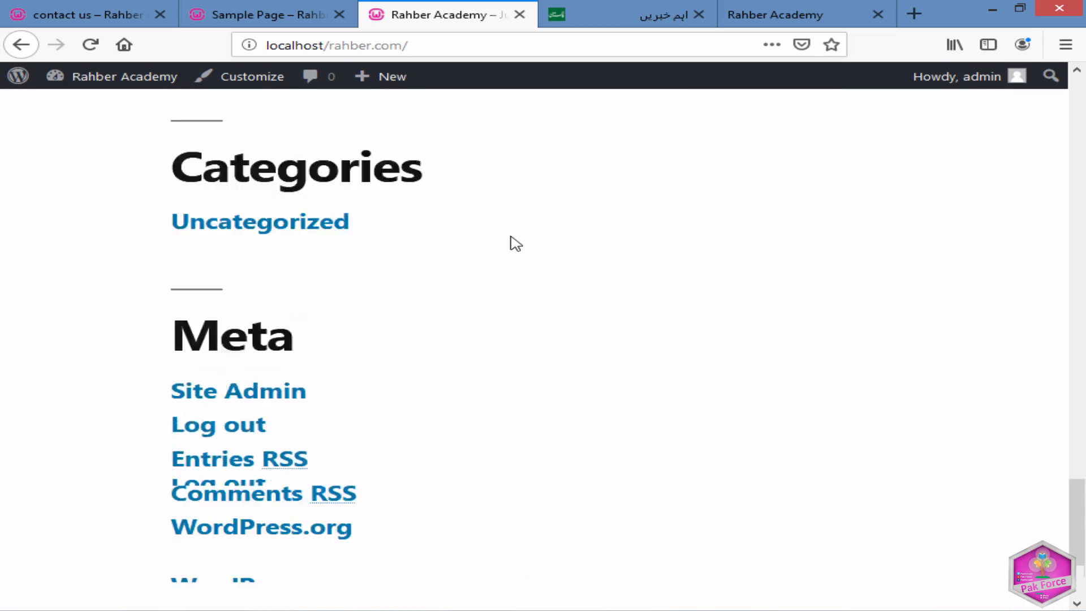
scroll(515, 242, up, 5)
scroll(515, 244, up, 10)
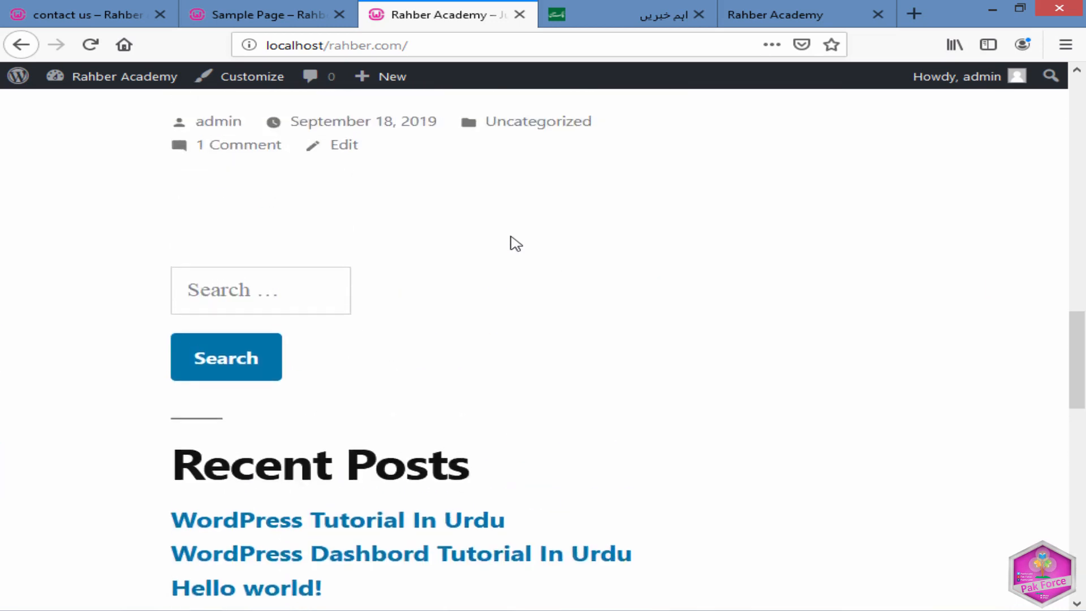
scroll(515, 244, up, 5)
Go back from the live contact us page to its editor, and open the Privacy Policy draft from the list of all pages
click(62, 12)
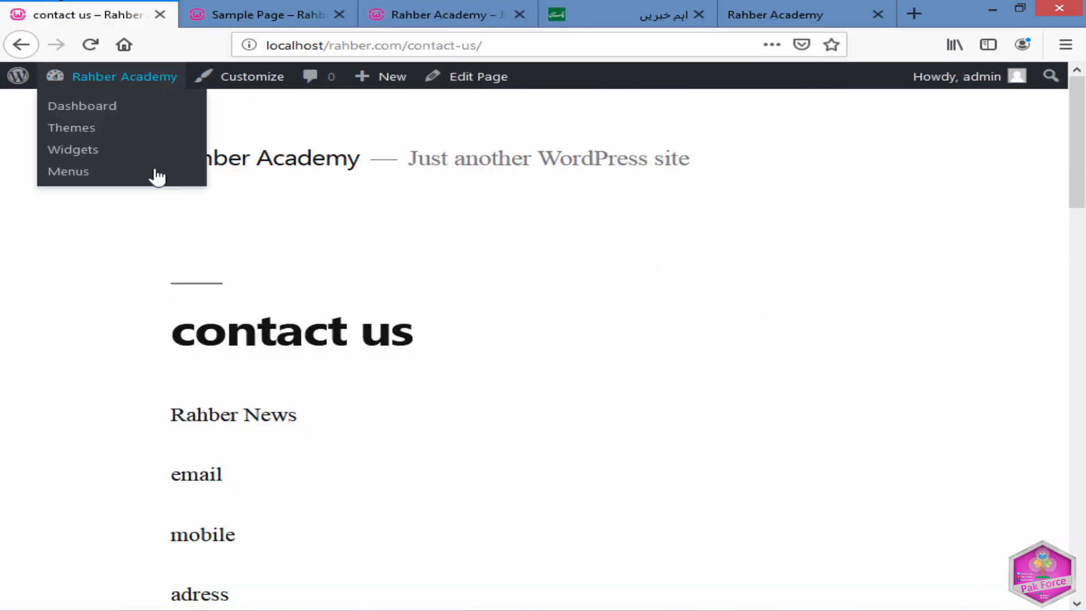
click(21, 44)
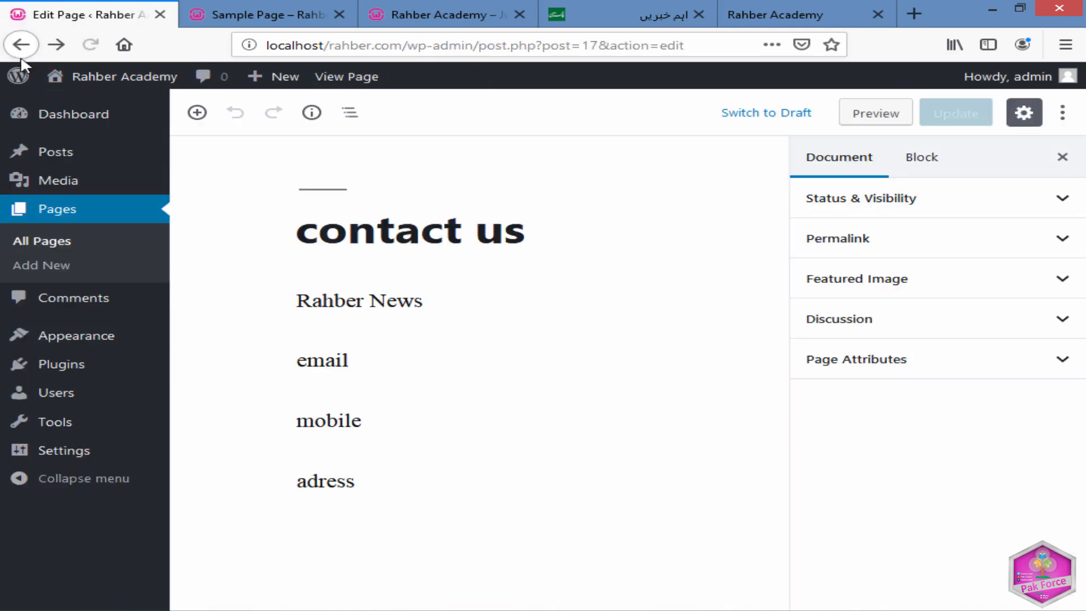
click(53, 244)
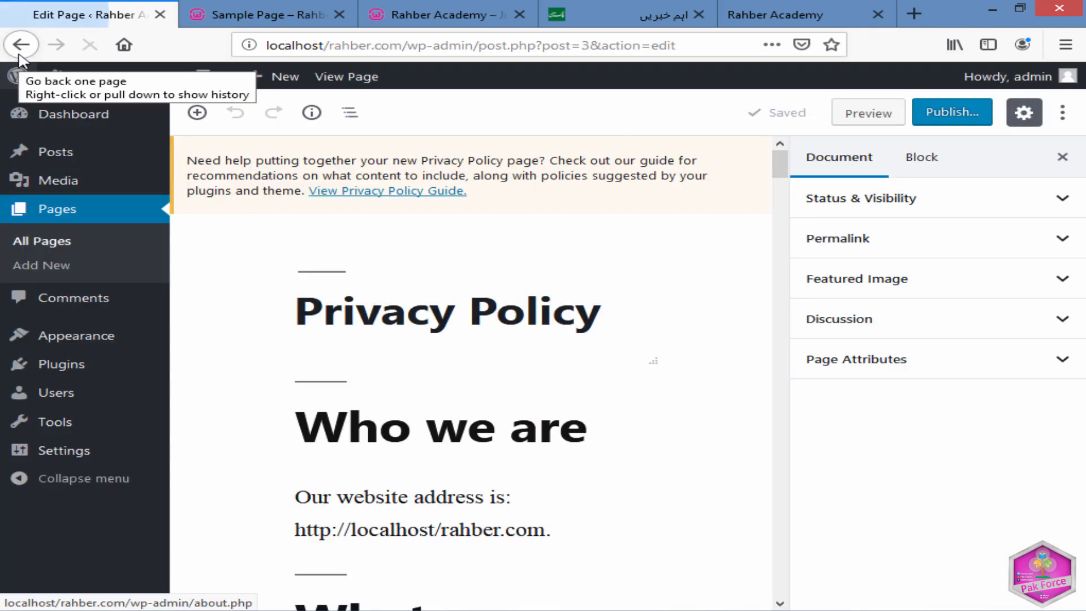
Examine the pre-publish settings of the Privacy Policy page, including its publish date and time options
click(949, 121)
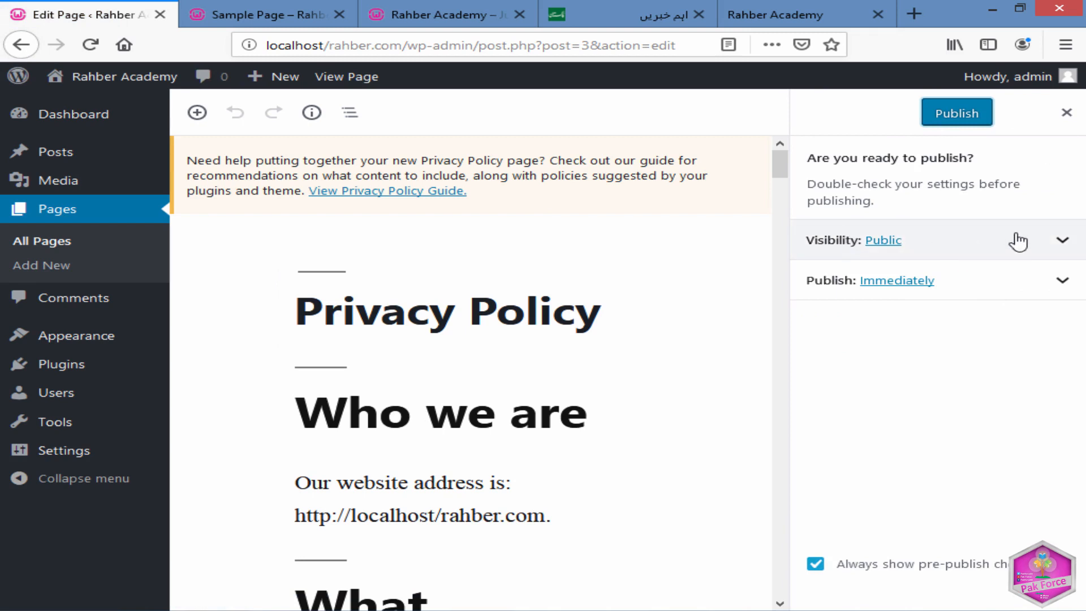
click(1008, 289)
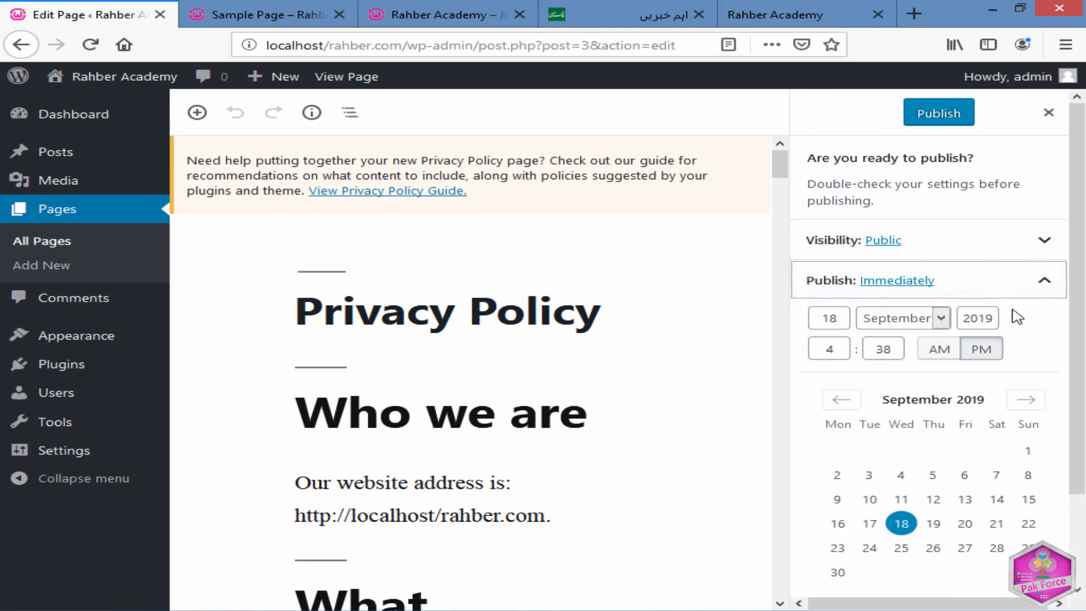
click(1045, 281)
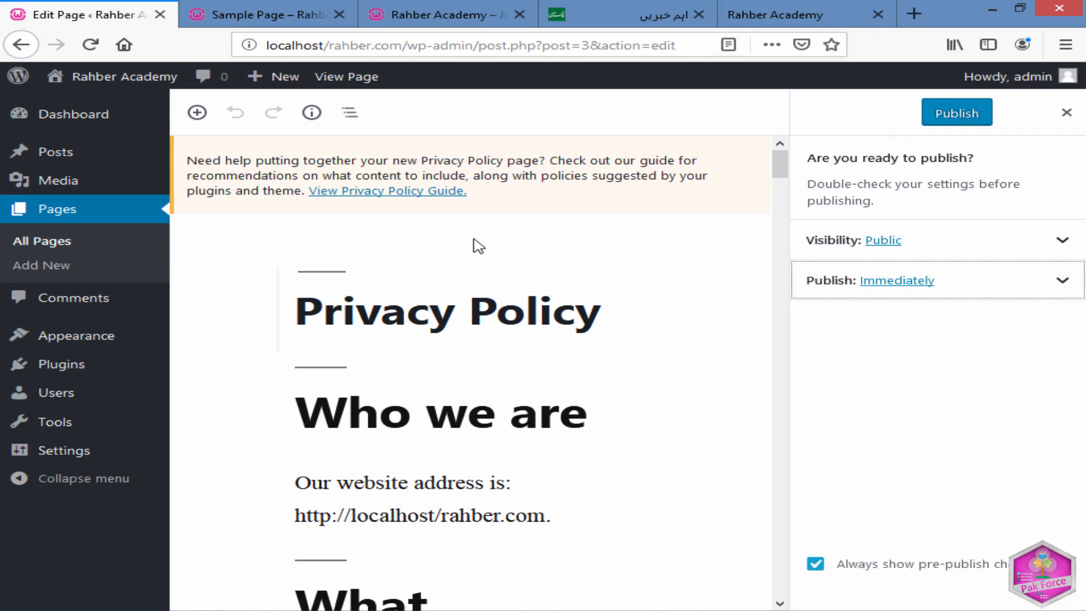
Skim the Privacy Policy page's text and return to the list of all pages
scroll(524, 397, down, 15)
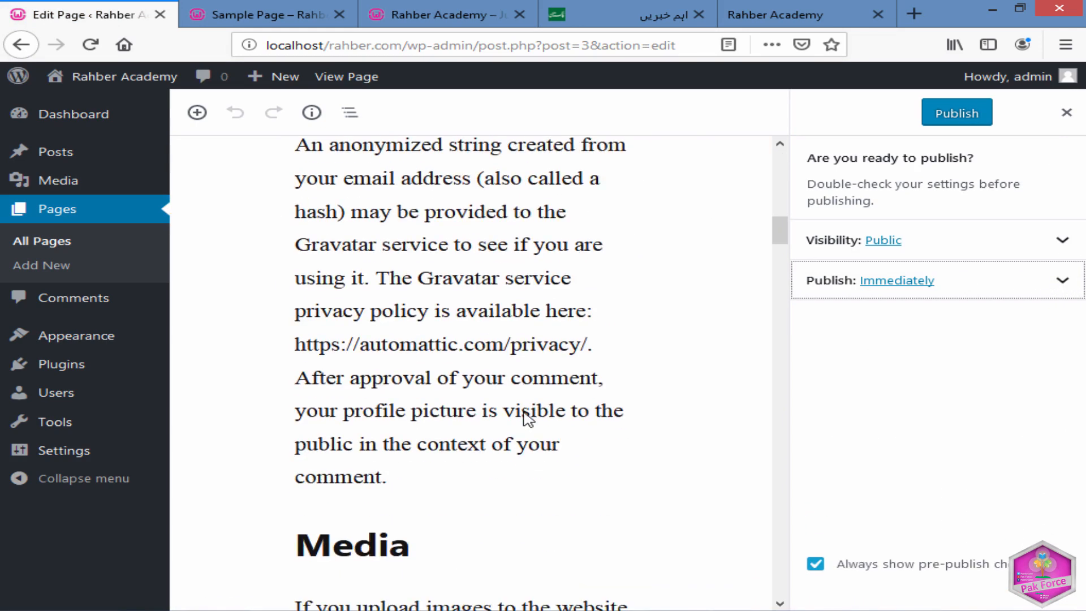
scroll(520, 407, up, 15)
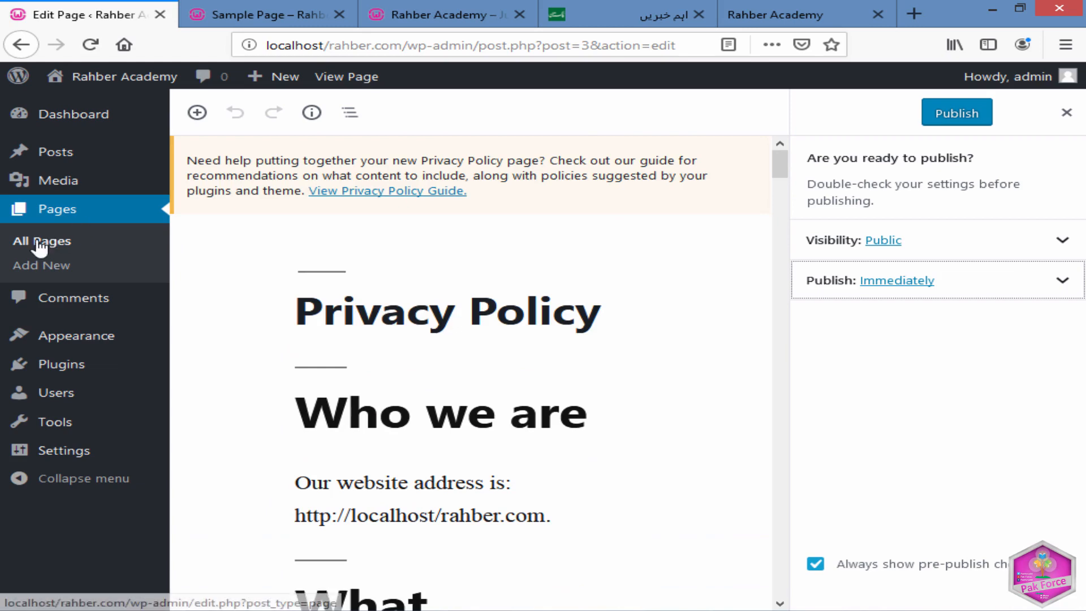
click(40, 245)
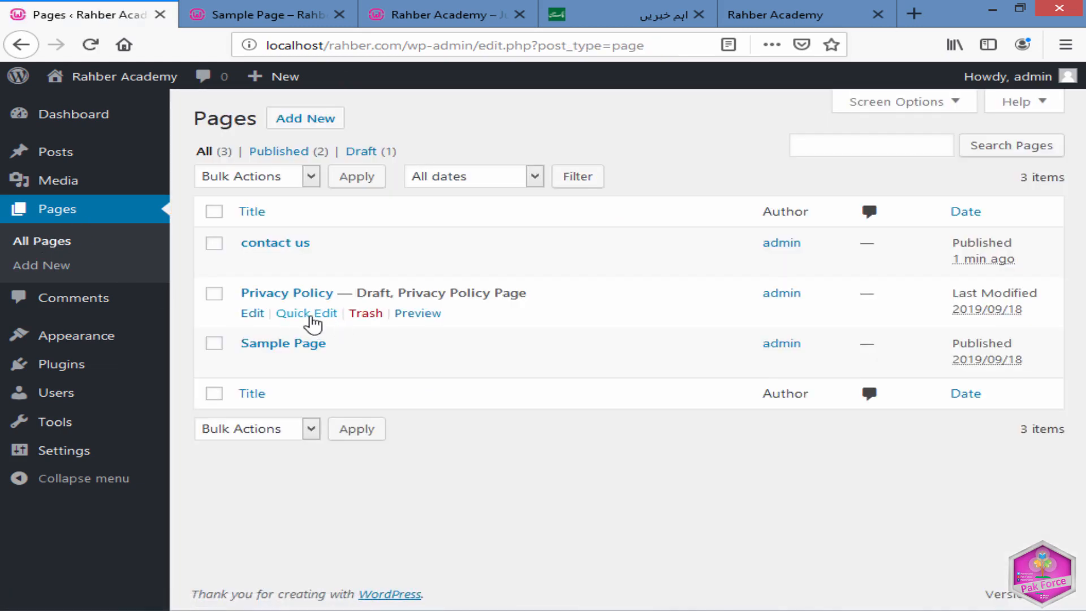
Change the Privacy Policy page's status to Published with Quick Edit and update the page
click(308, 313)
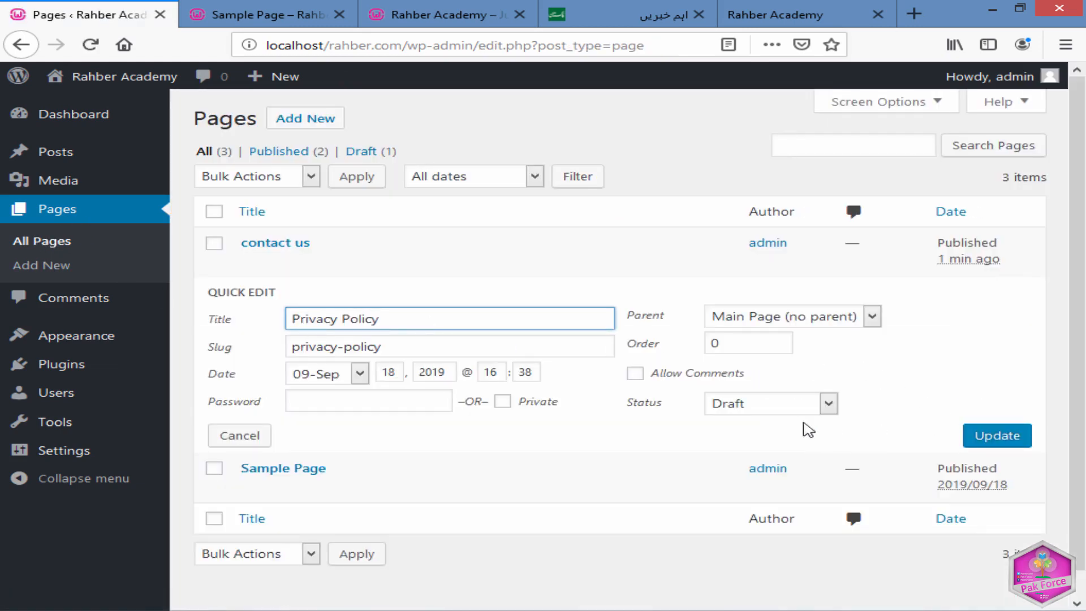
click(792, 404)
click(738, 424)
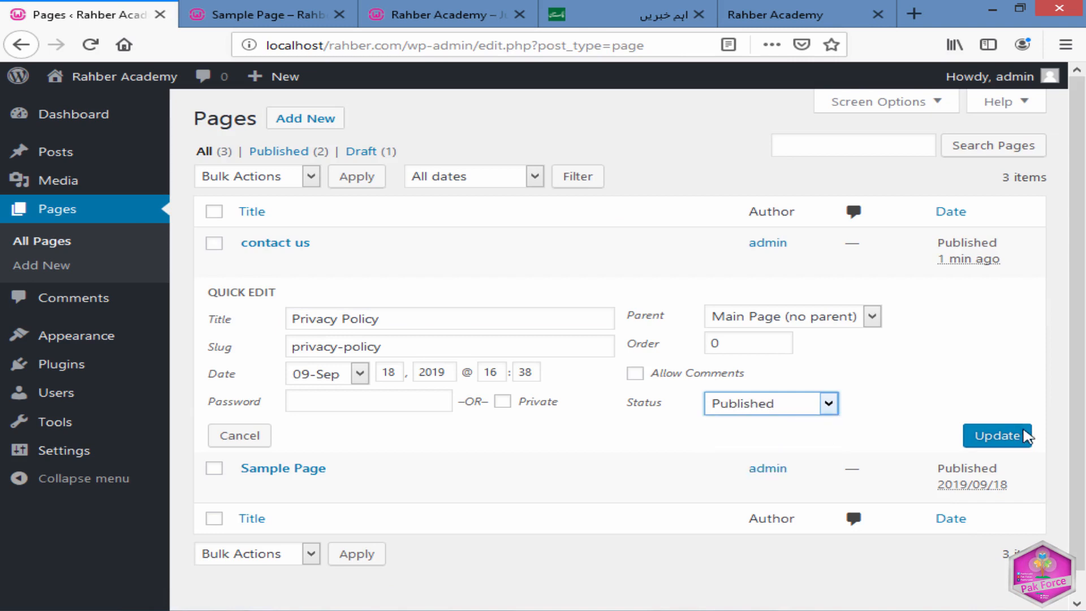
click(986, 436)
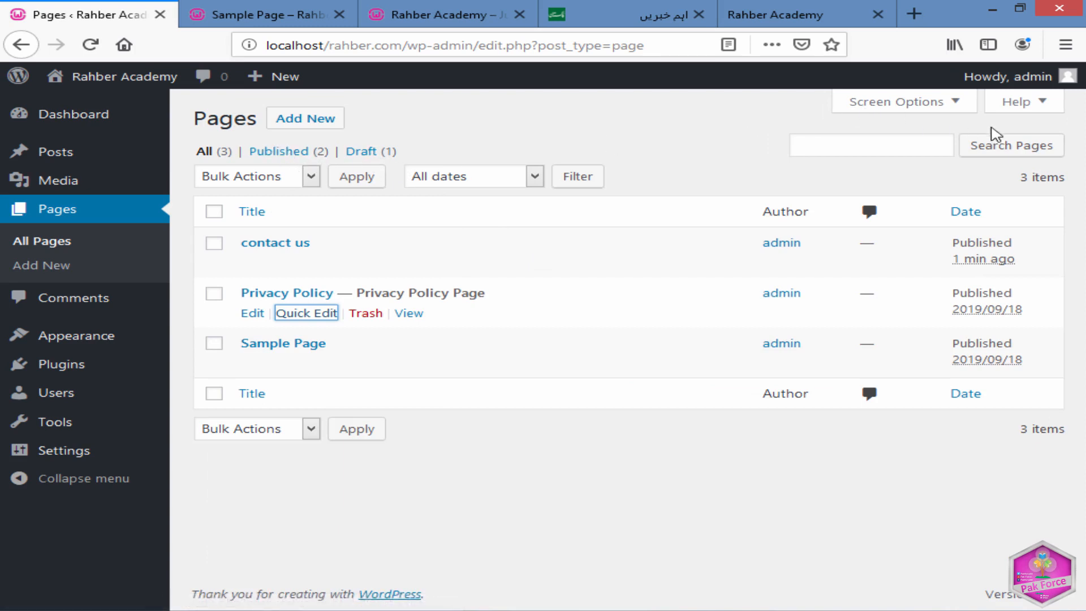
Start a new page titled "about us" with the body text "rahber news"
click(83, 46)
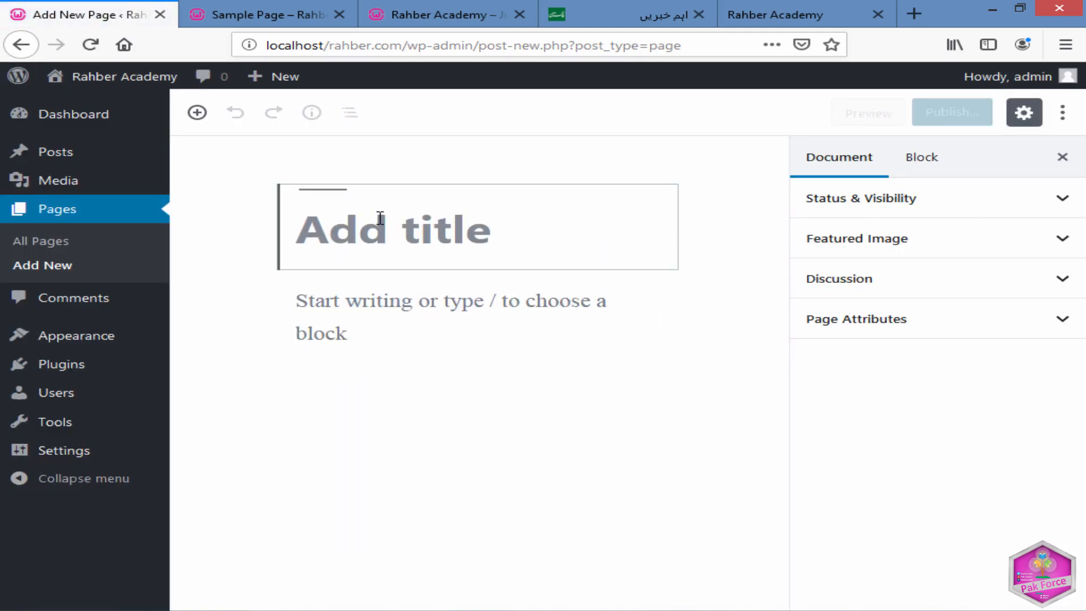
text(about us)
click(455, 311)
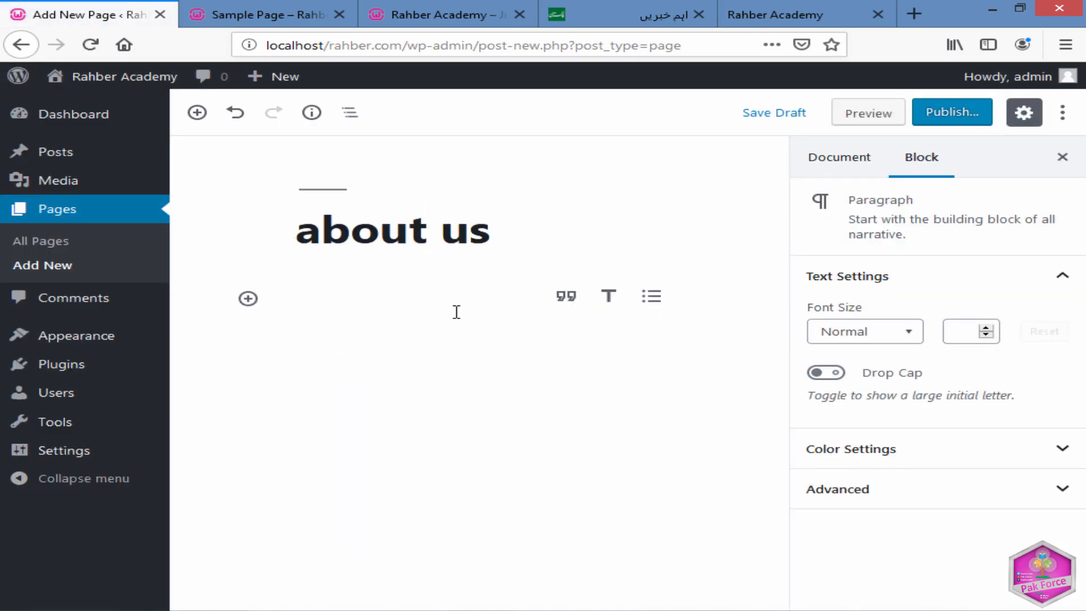
text(rahber news)
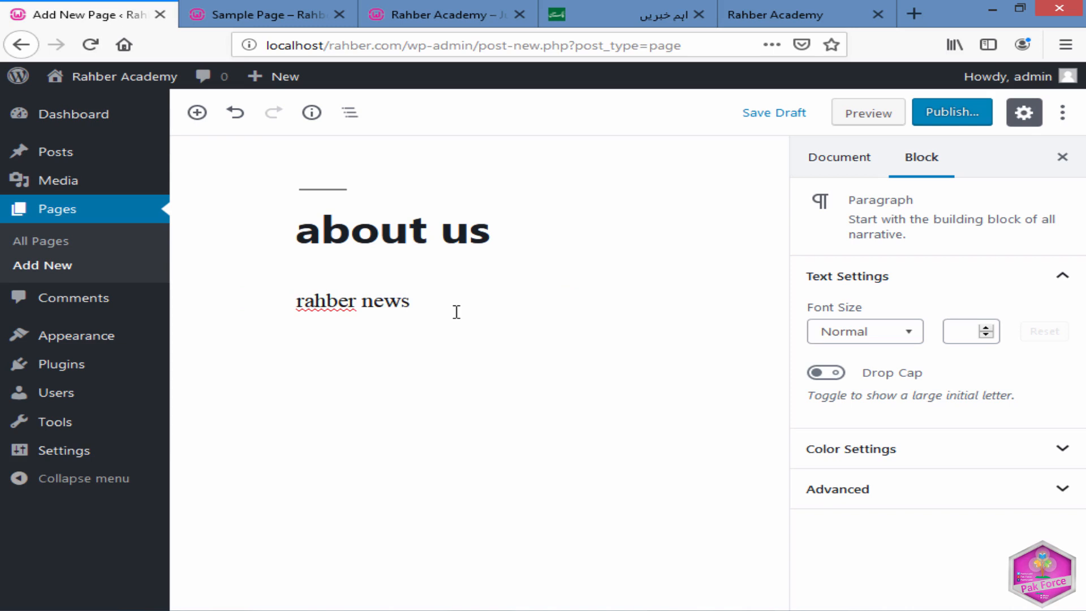
Publish the "about us" page and return to the list of all pages
click(963, 112)
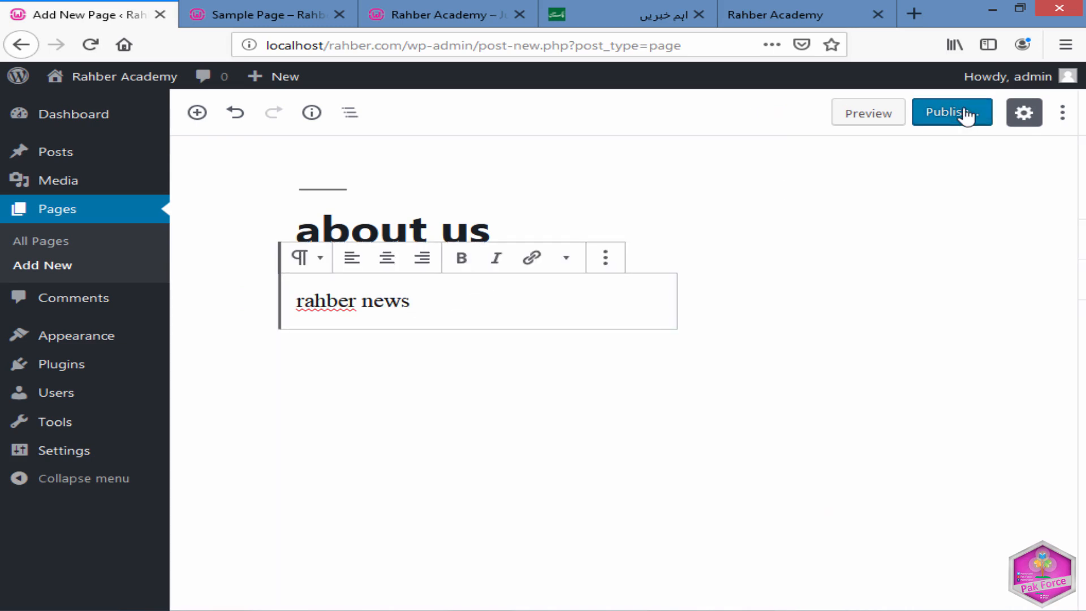
click(964, 113)
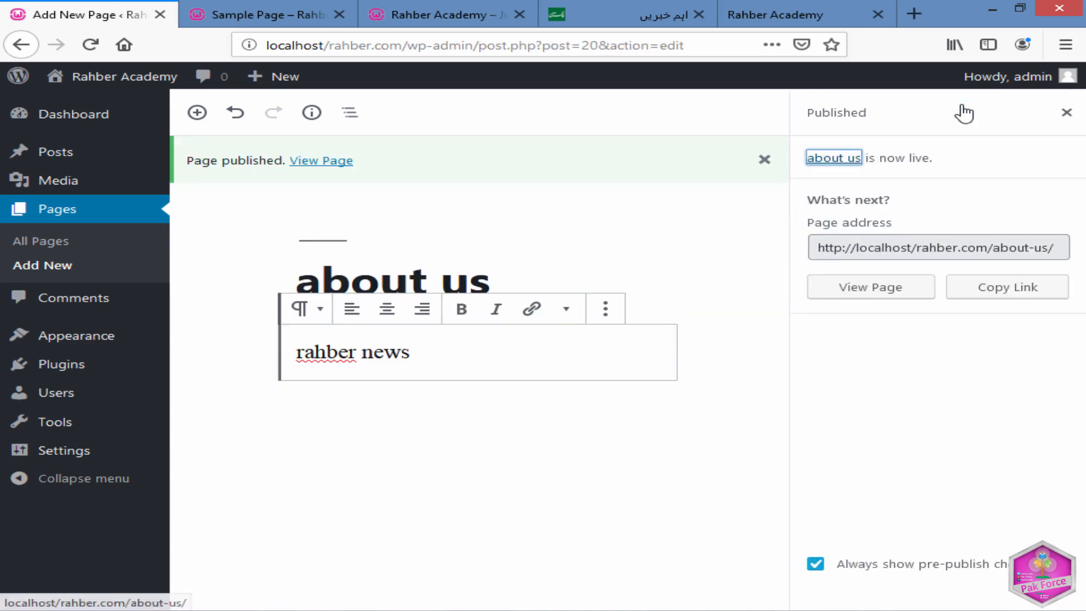
click(47, 247)
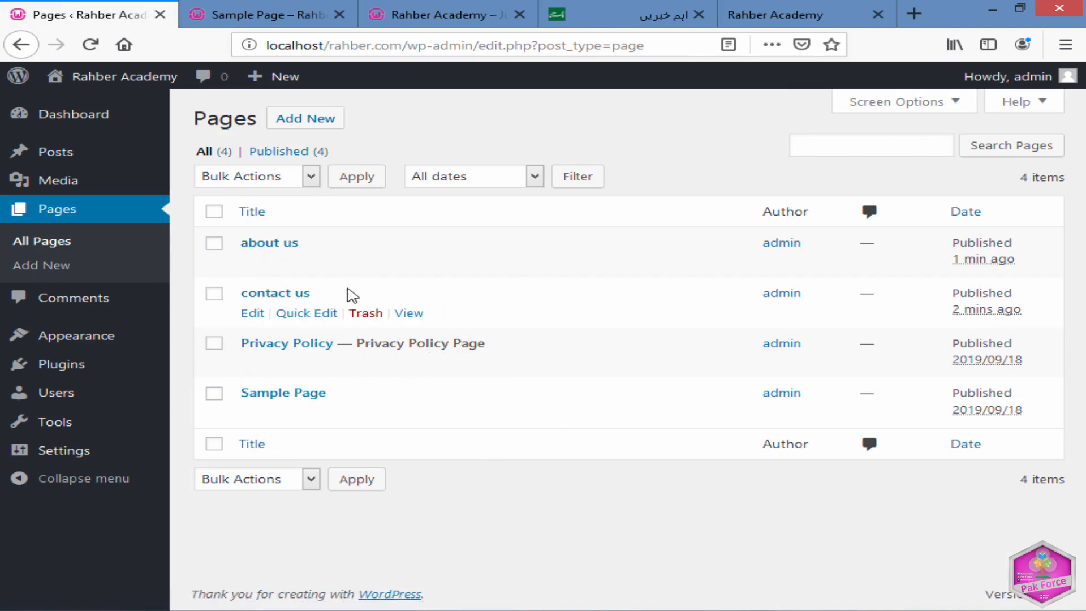
View the blank new-page editor and the site's home page, ending back at the list of all pages
click(306, 119)
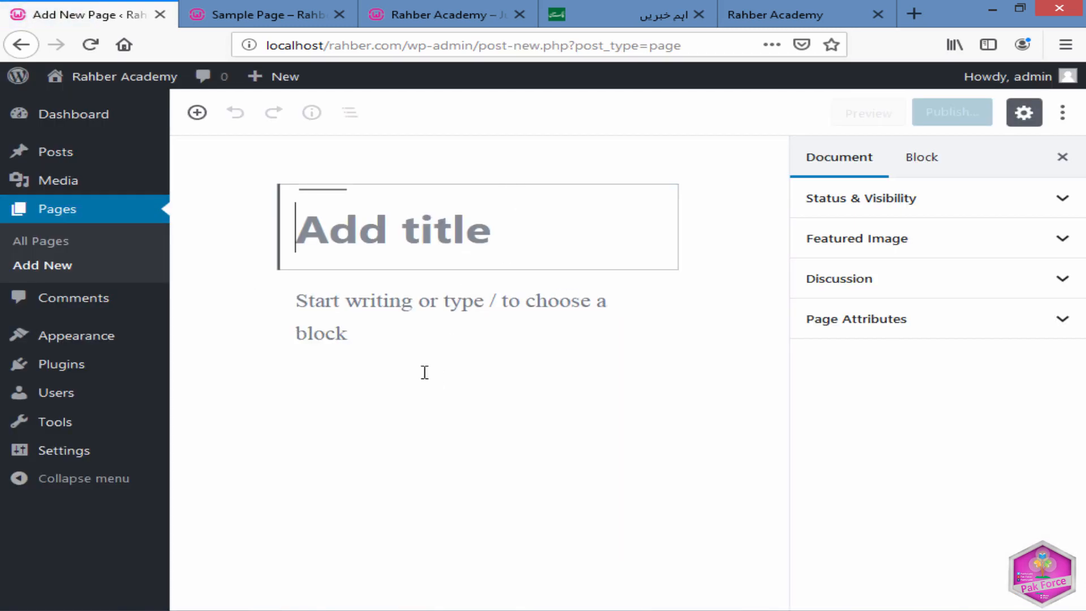
click(76, 240)
click(408, 8)
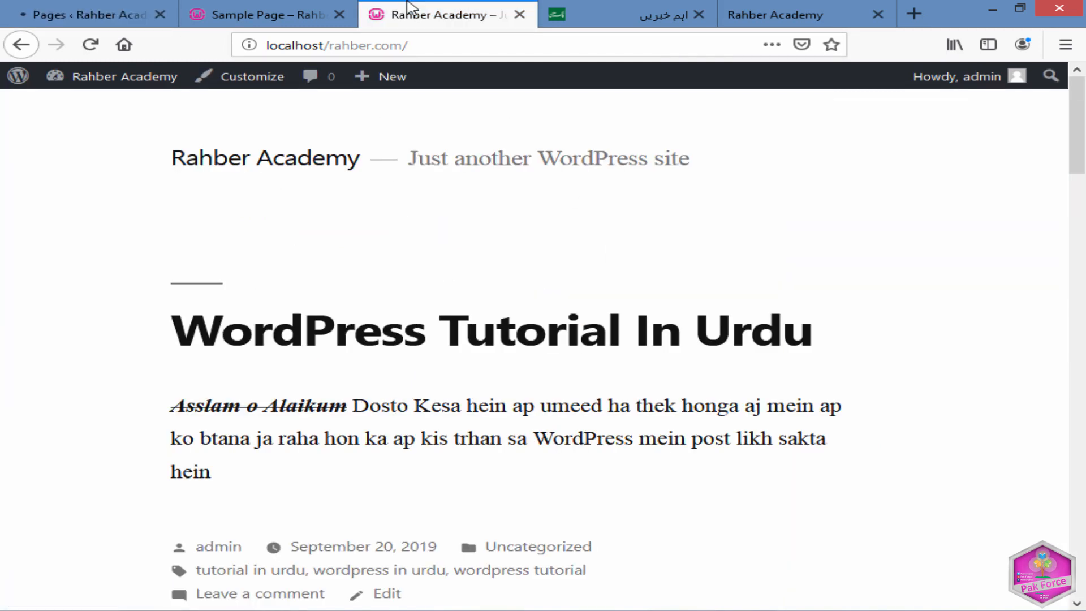
click(138, 17)
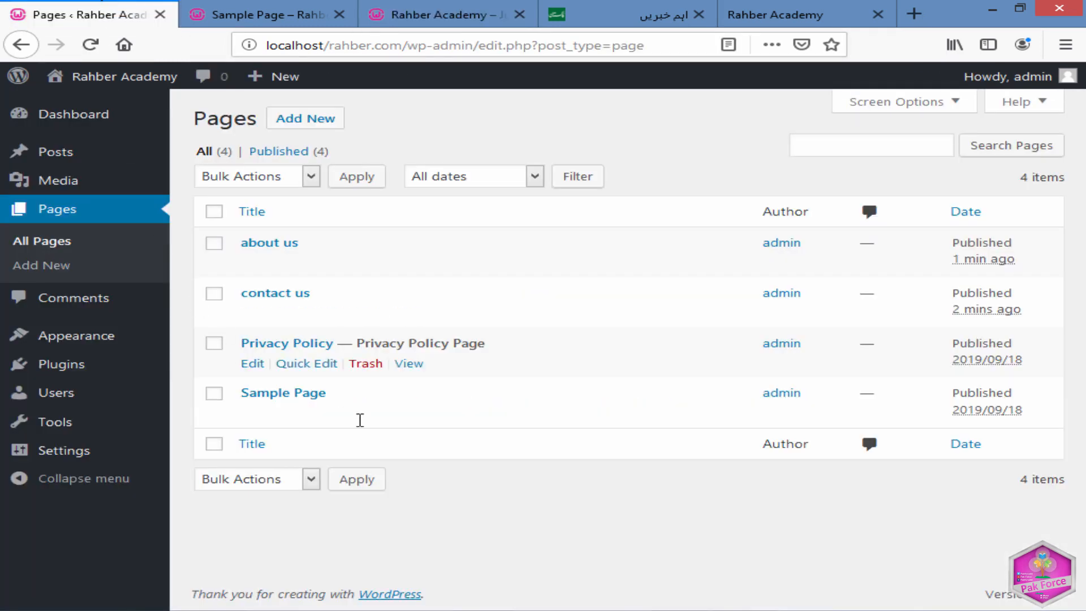
Check the page list's Published and All filters and view the available bulk actions without applying any
click(299, 155)
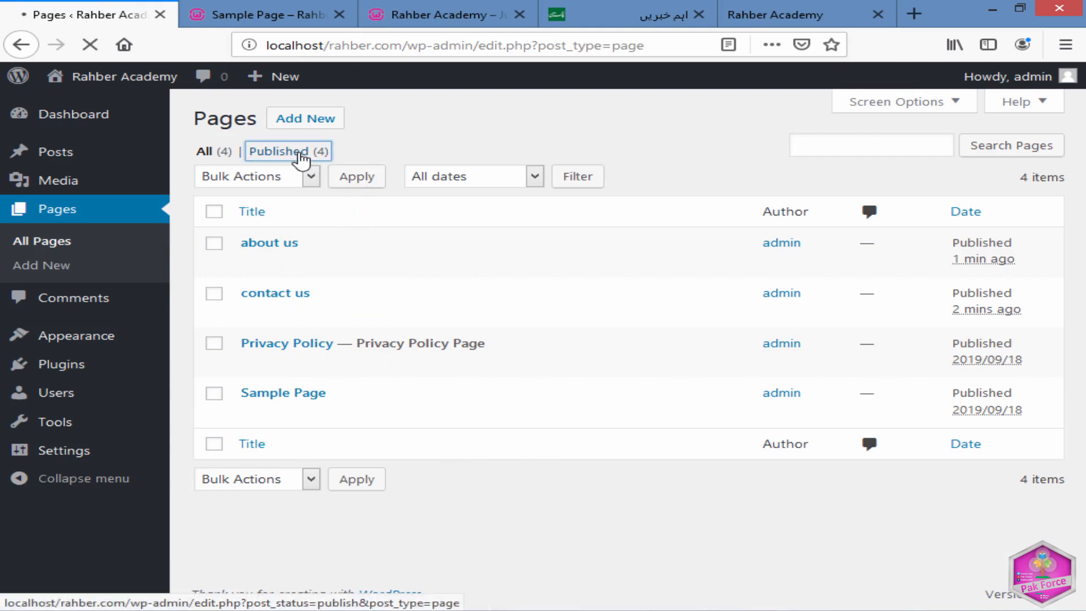
click(207, 155)
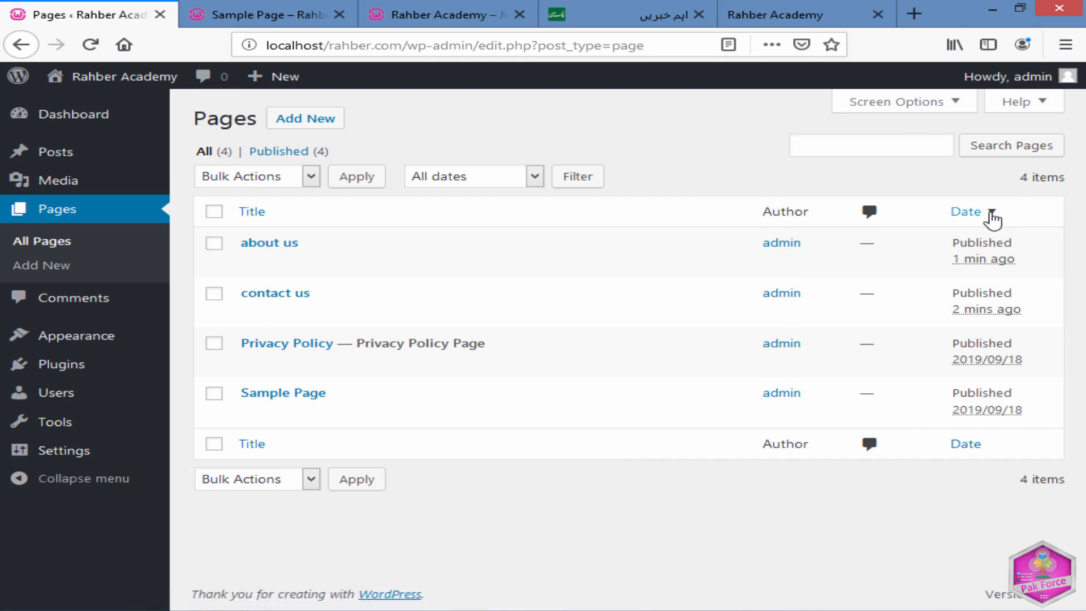
click(280, 488)
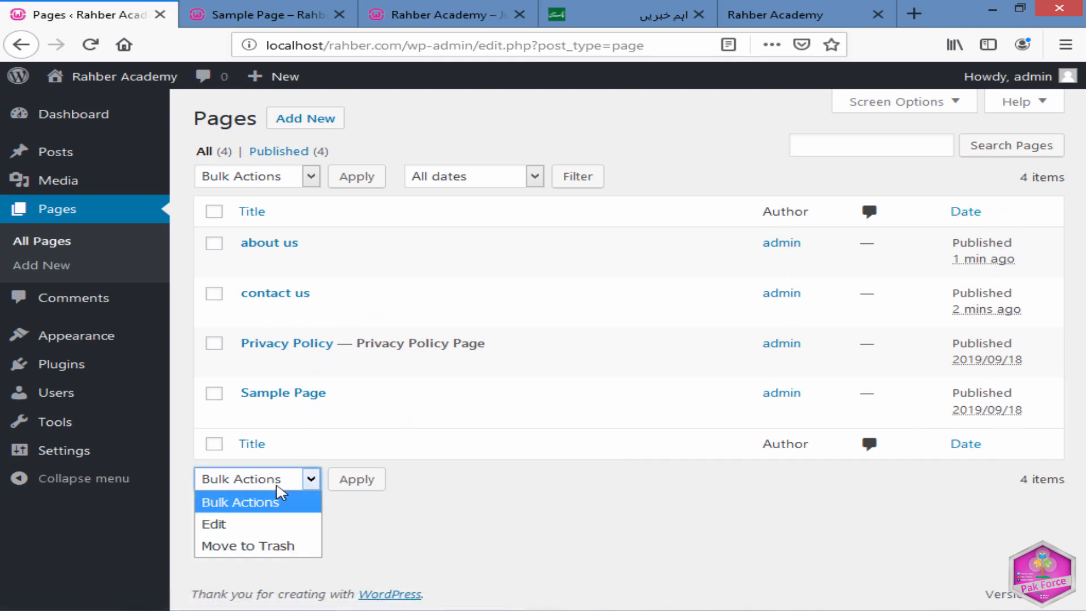
click(346, 520)
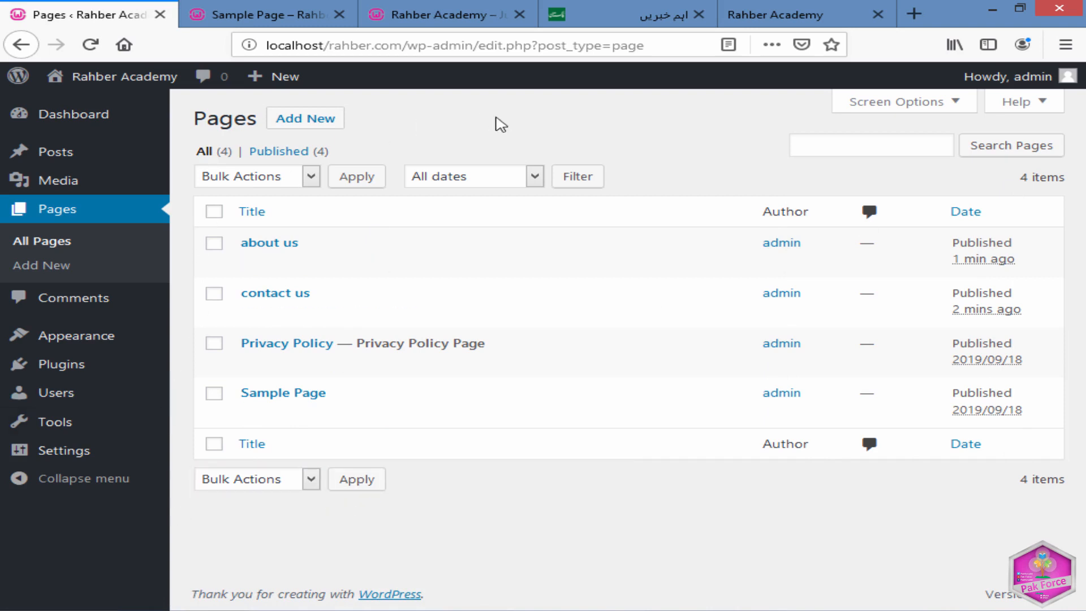